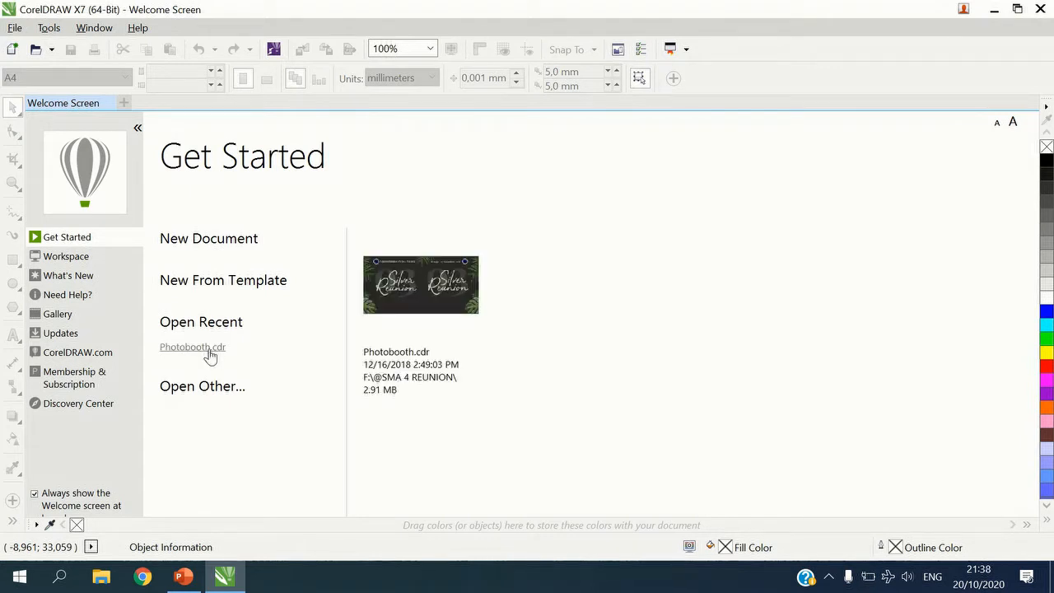
- Start a new document and name it Gambar1
{"action": "mouse_move", "coordinate": [226, 240]}
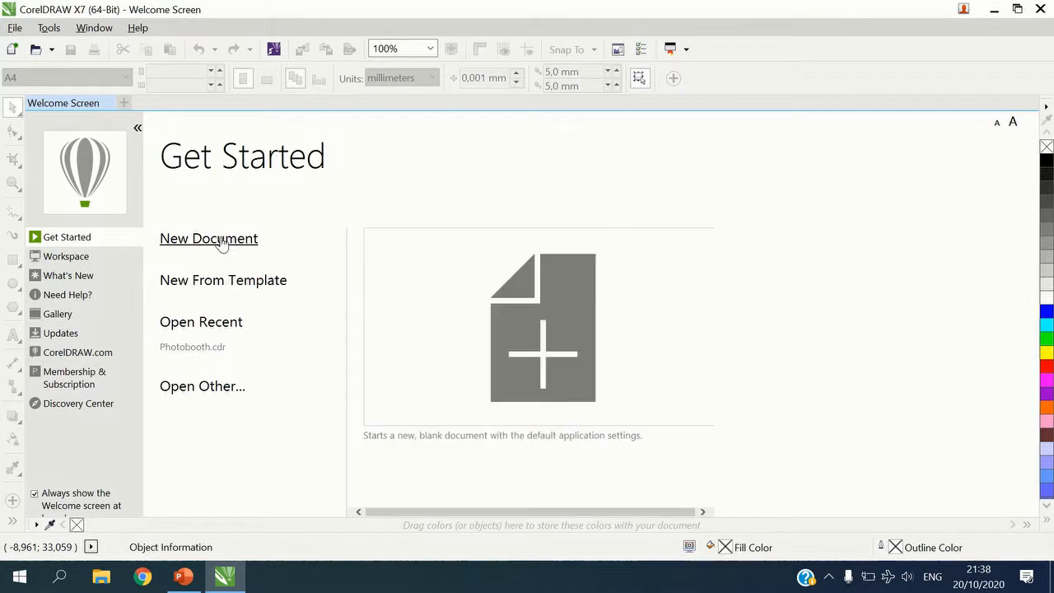
{"action": "left_click", "coordinate": [220, 239]}
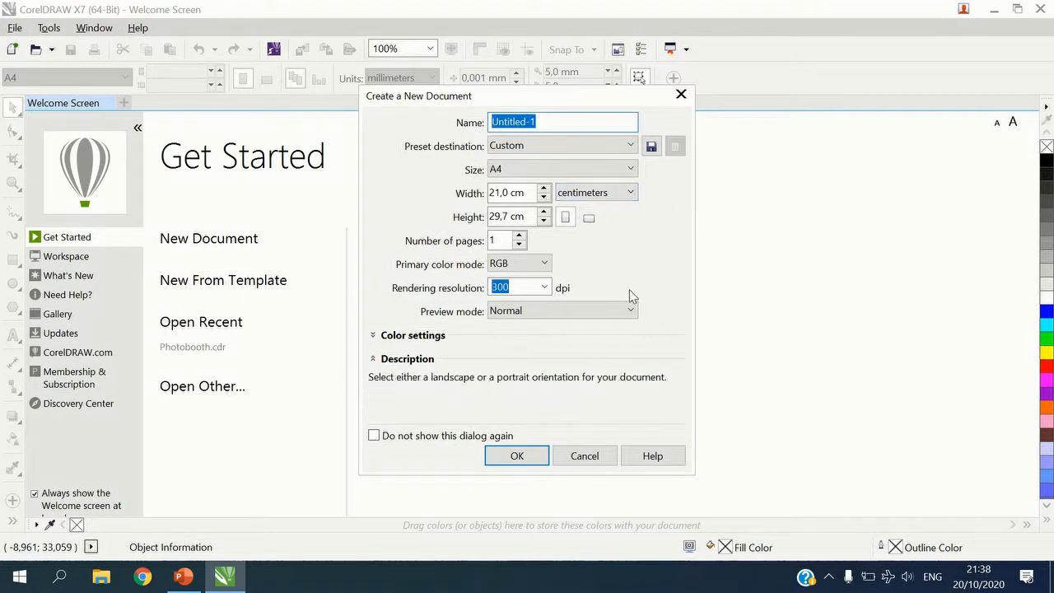
{"action": "left_click", "coordinate": [550, 122]}
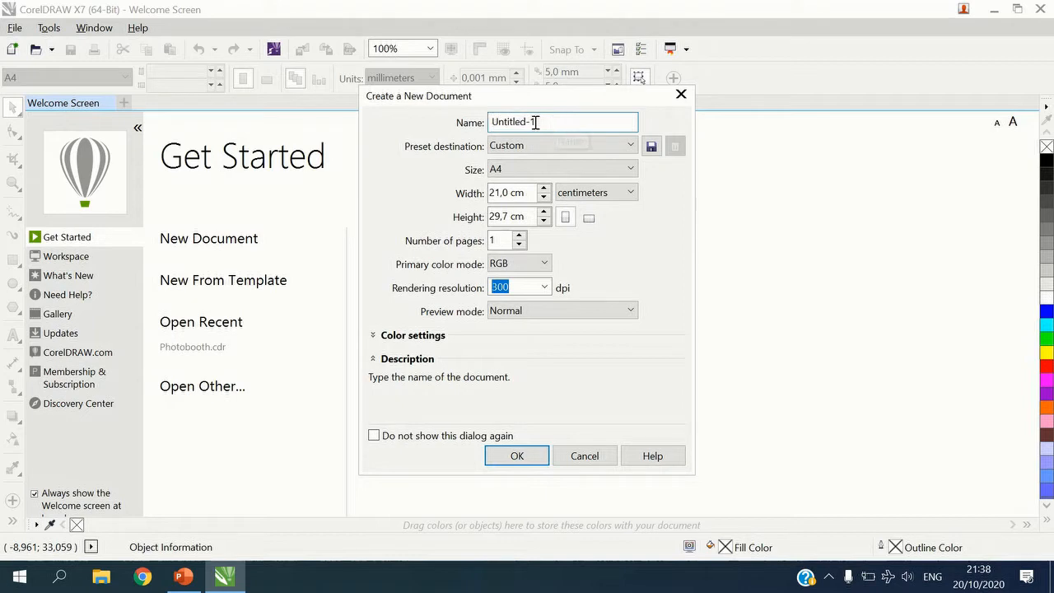
{"action": "left_click_drag", "start_coordinate": [536, 123], "coordinate": [483, 123]}
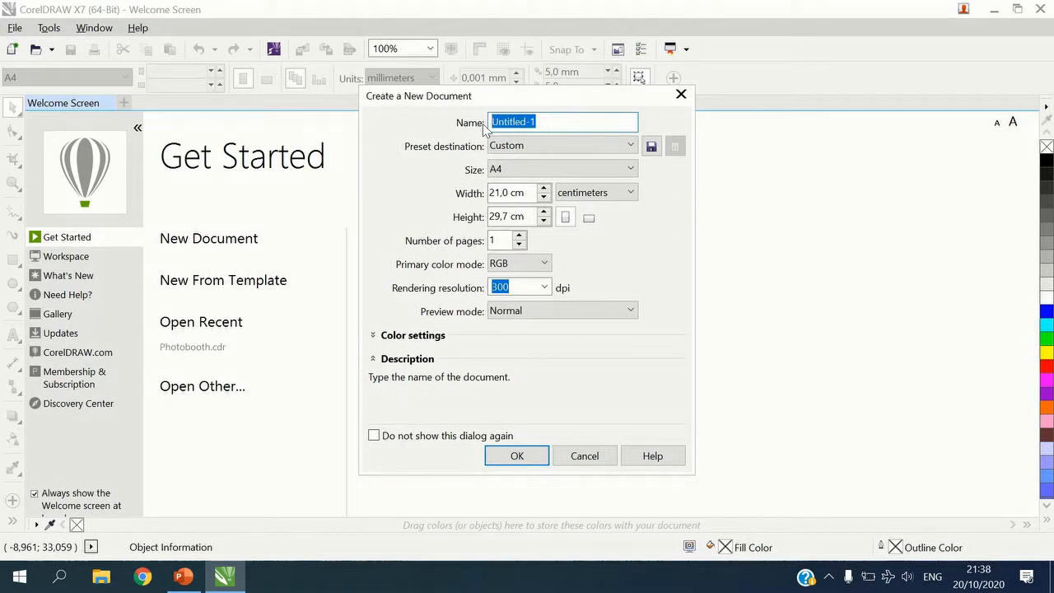
{"action": "type", "text": "Gambar1"}
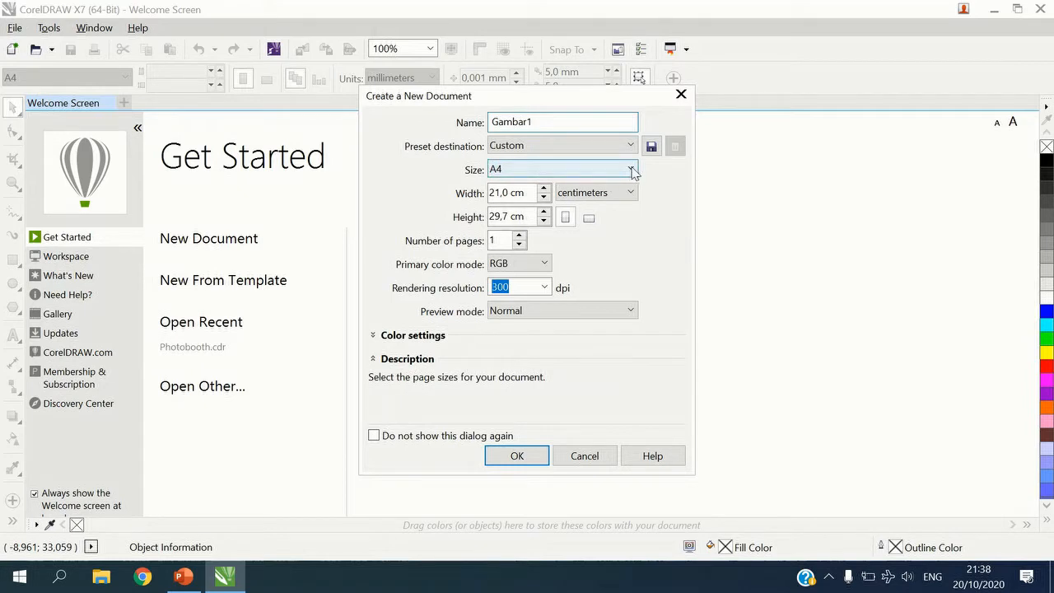
- Look through the full range of preset page sizes for the new document, keeping A4
{"action": "left_click", "coordinate": [631, 170]}
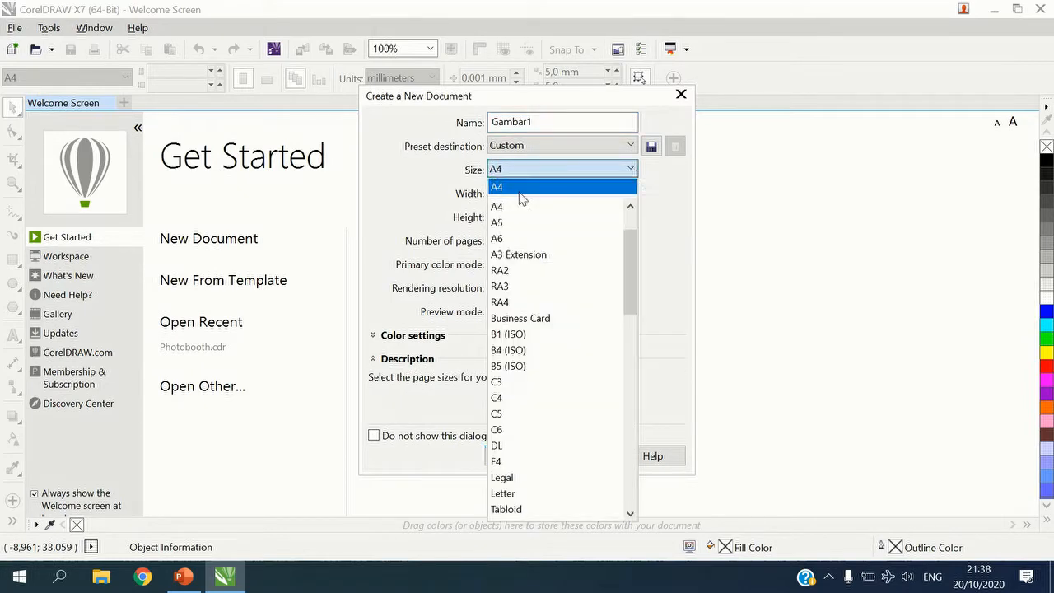
{"action": "left_click_drag", "start_coordinate": [629, 262], "coordinate": [628, 280]}
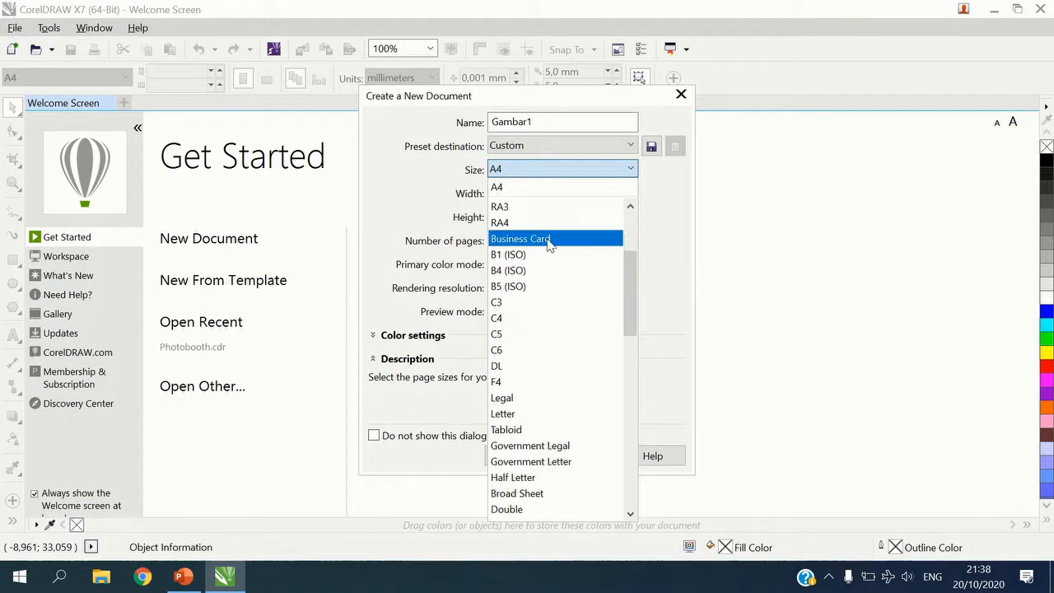
{"action": "left_click_drag", "start_coordinate": [628, 293], "coordinate": [617, 322]}
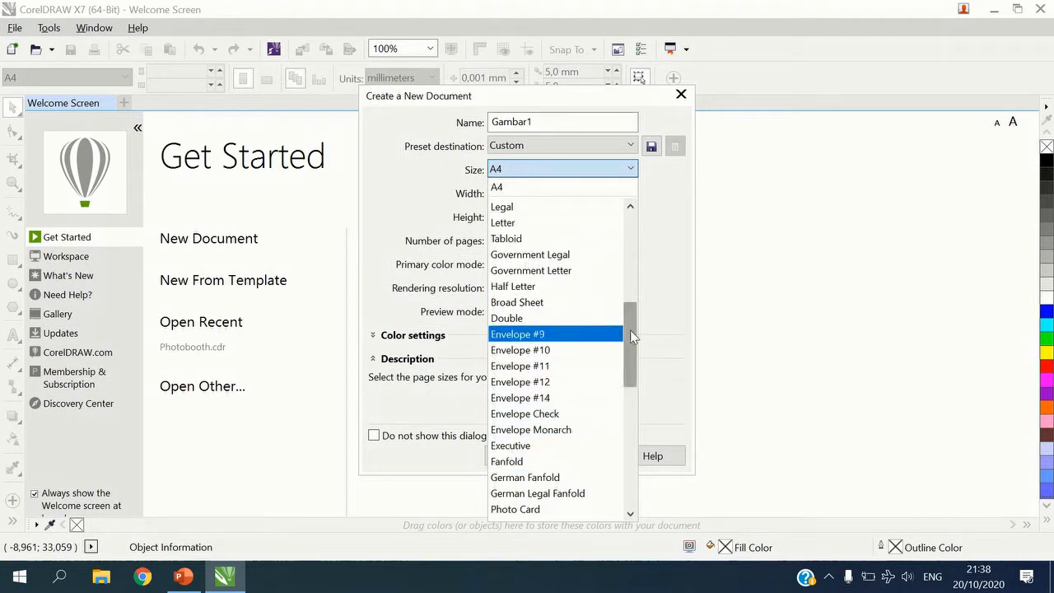
{"action": "left_click_drag", "start_coordinate": [630, 346], "coordinate": [630, 498]}
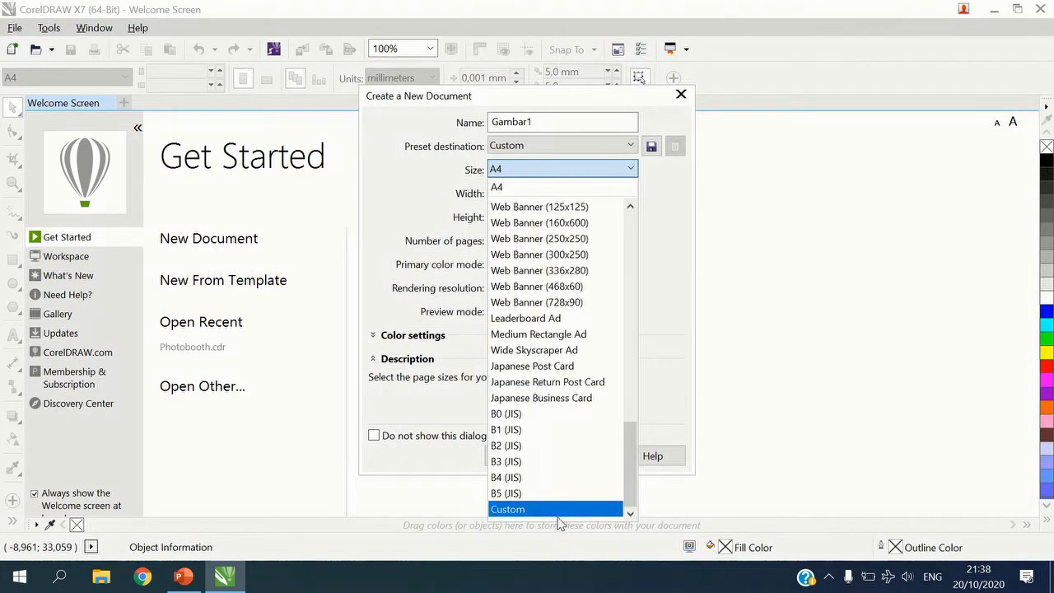
{"action": "left_click", "coordinate": [847, 323]}
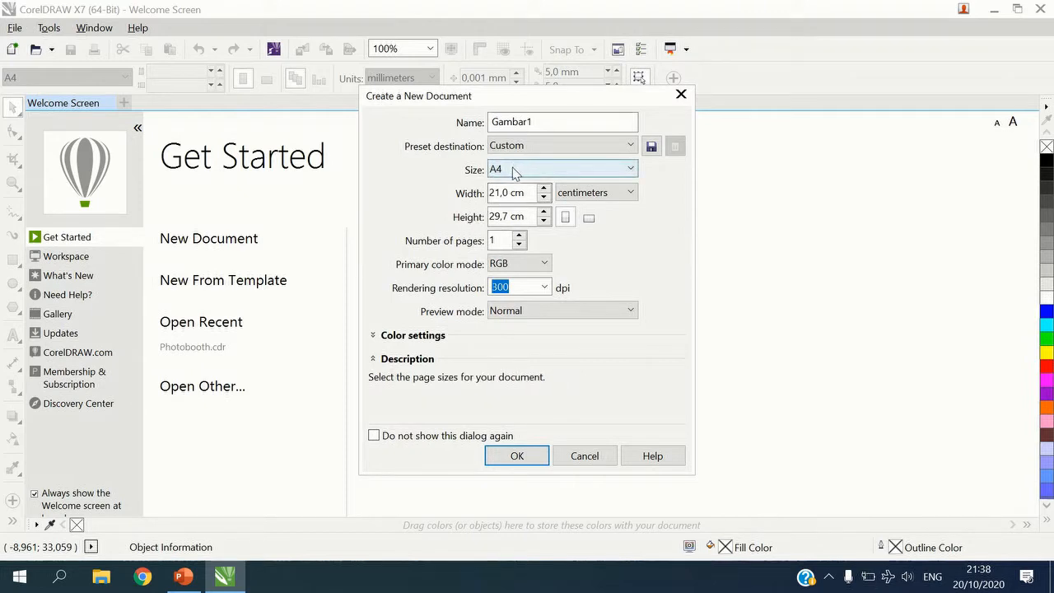
- Check the unit and colour mode choices, keep centimeters and RGB, and create the A4 document
{"action": "left_click", "coordinate": [632, 194]}
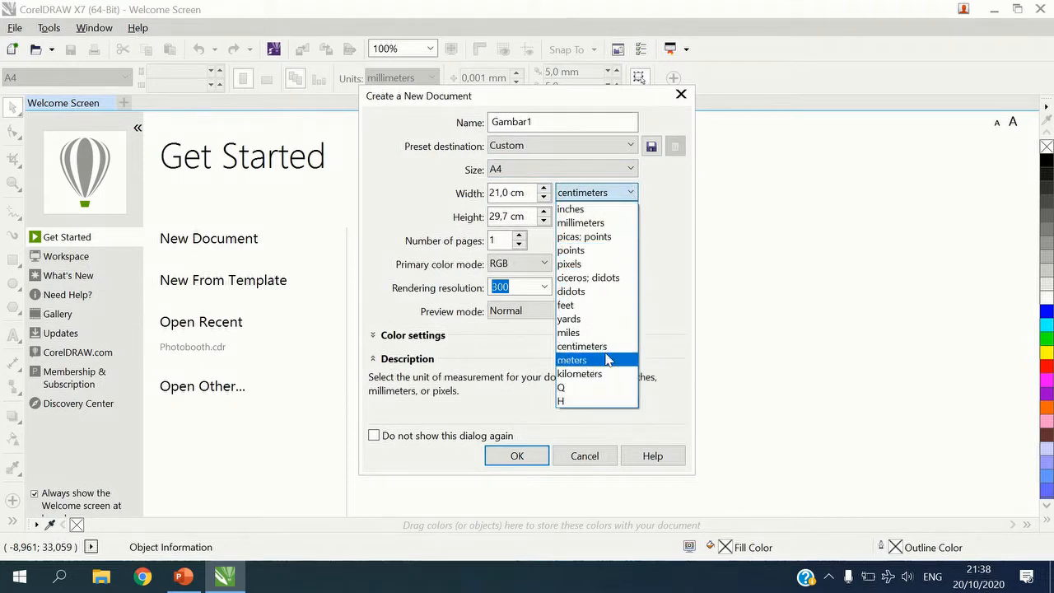
{"action": "left_click", "coordinate": [624, 195]}
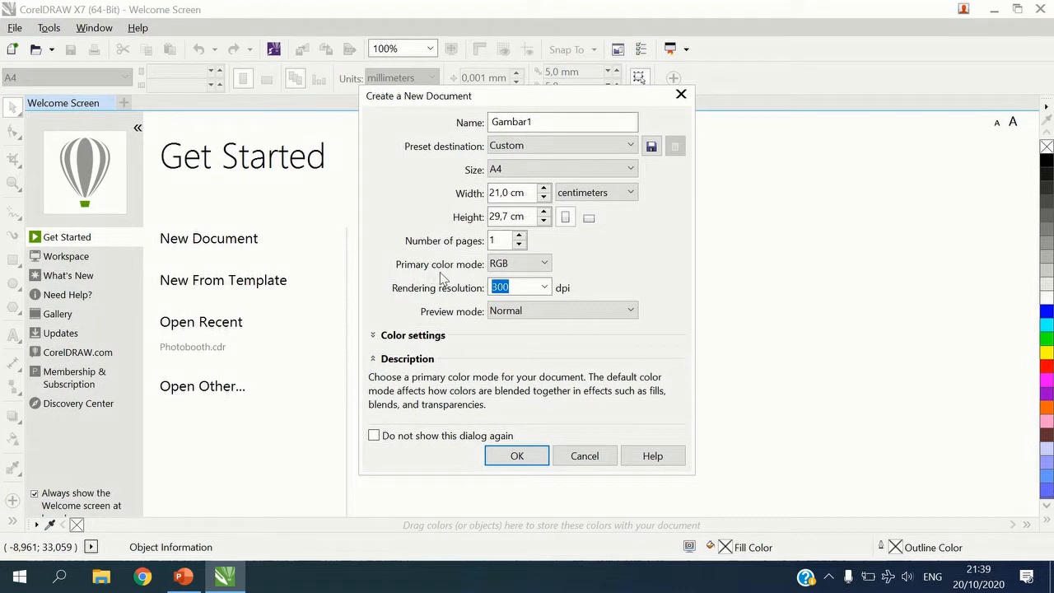
{"action": "left_click", "coordinate": [546, 265]}
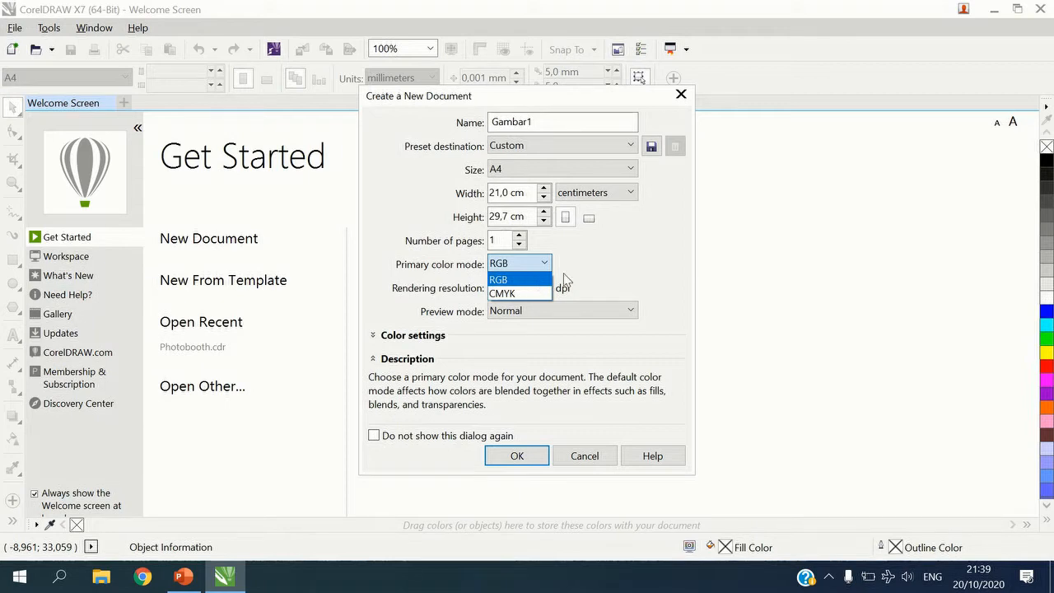
{"action": "left_click", "coordinate": [517, 268]}
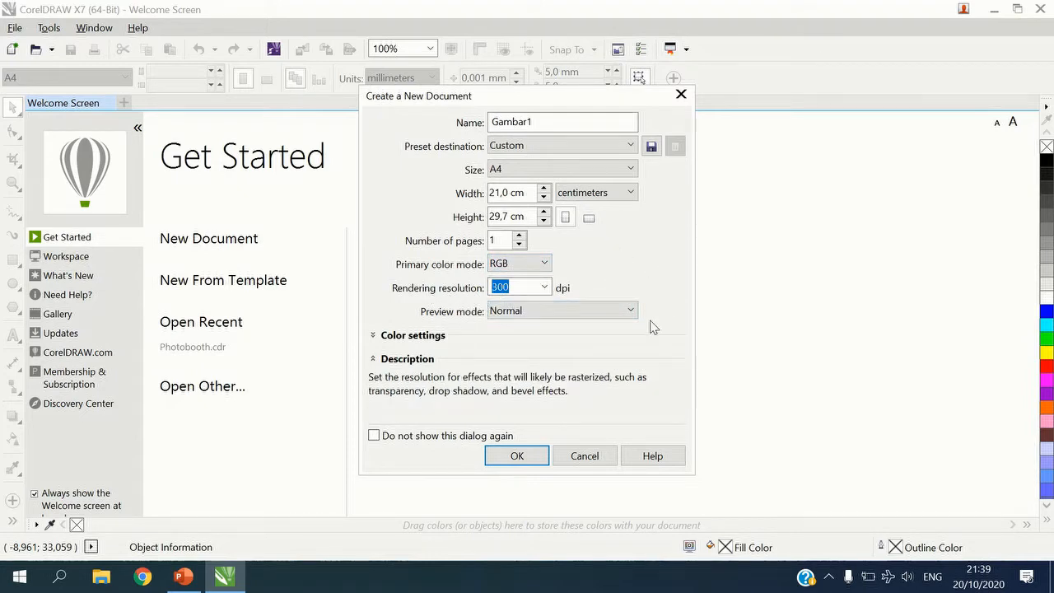
{"action": "left_click", "coordinate": [517, 457]}
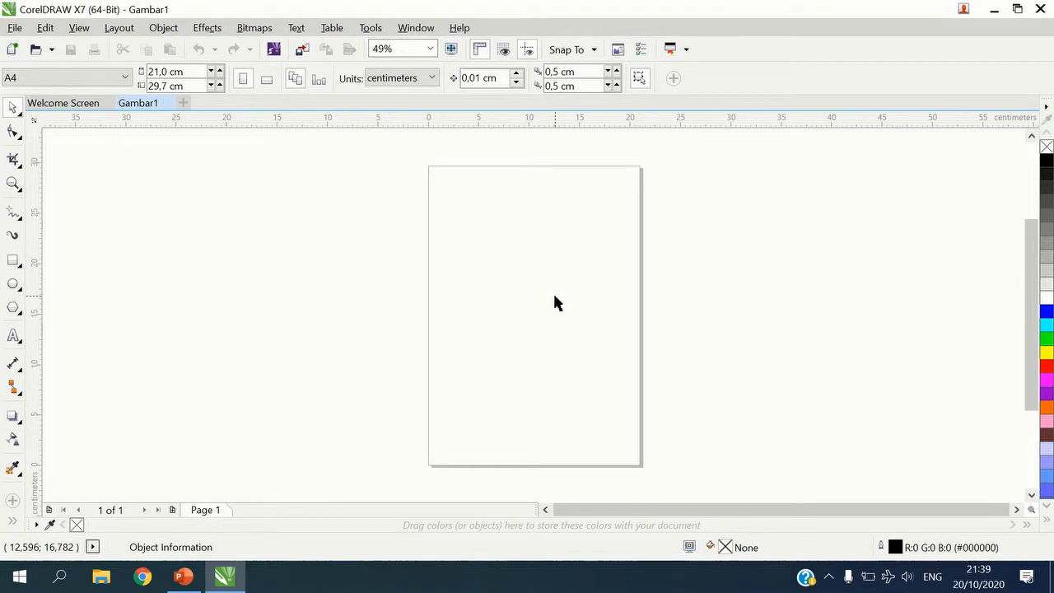
{"action": "left_click", "coordinate": [125, 78]}
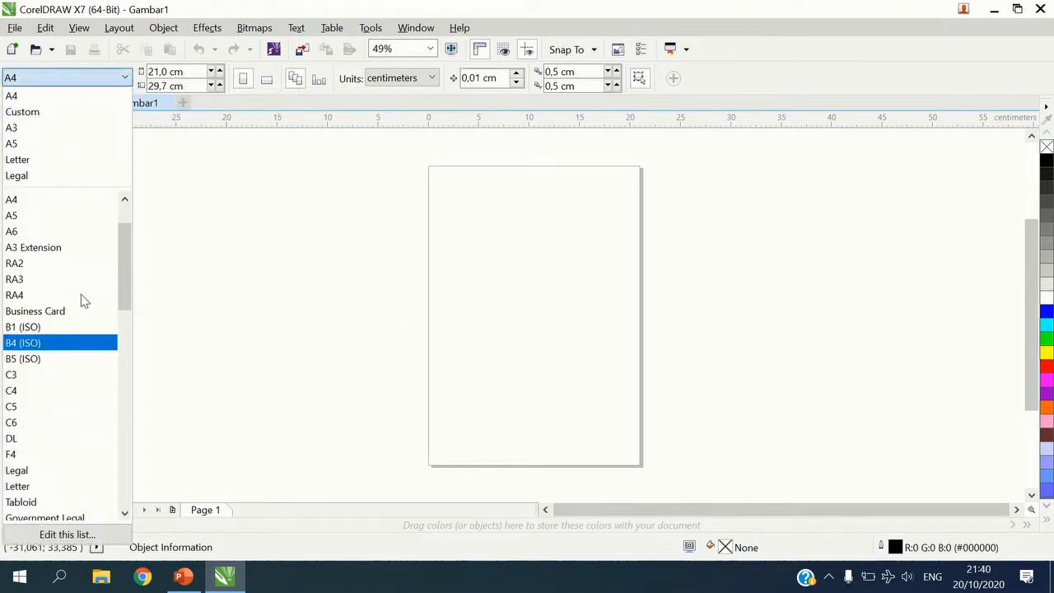
{"action": "left_click", "coordinate": [230, 224]}
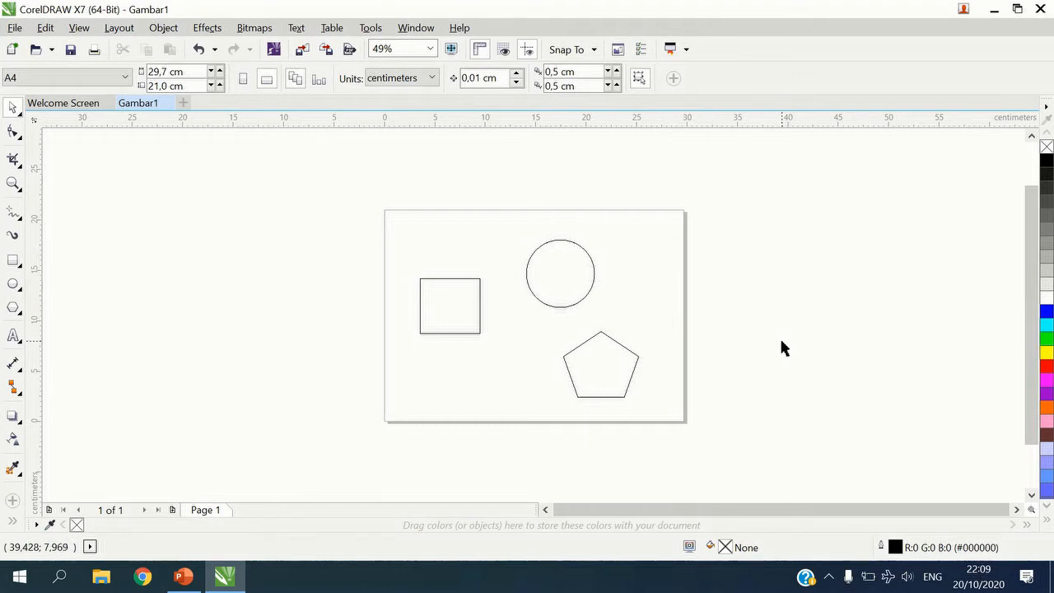
{"action": "left_click", "coordinate": [15, 28]}
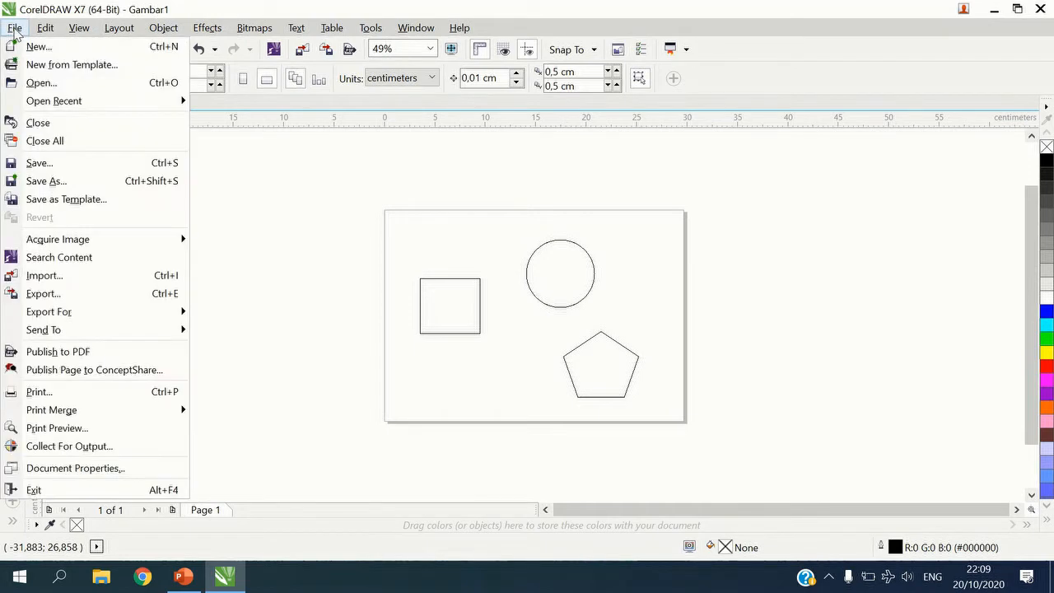
{"action": "key", "text": "Escape"}
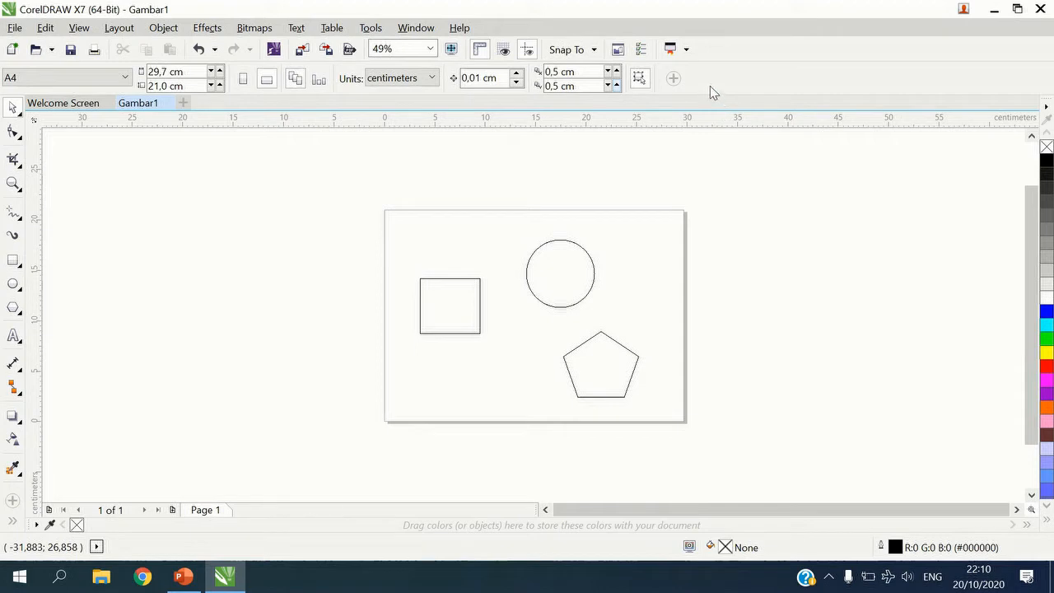
- Select the rectangle, the circle and the pentagon one by one to compare the properties offered for each shape
{"action": "left_click", "coordinate": [444, 306]}
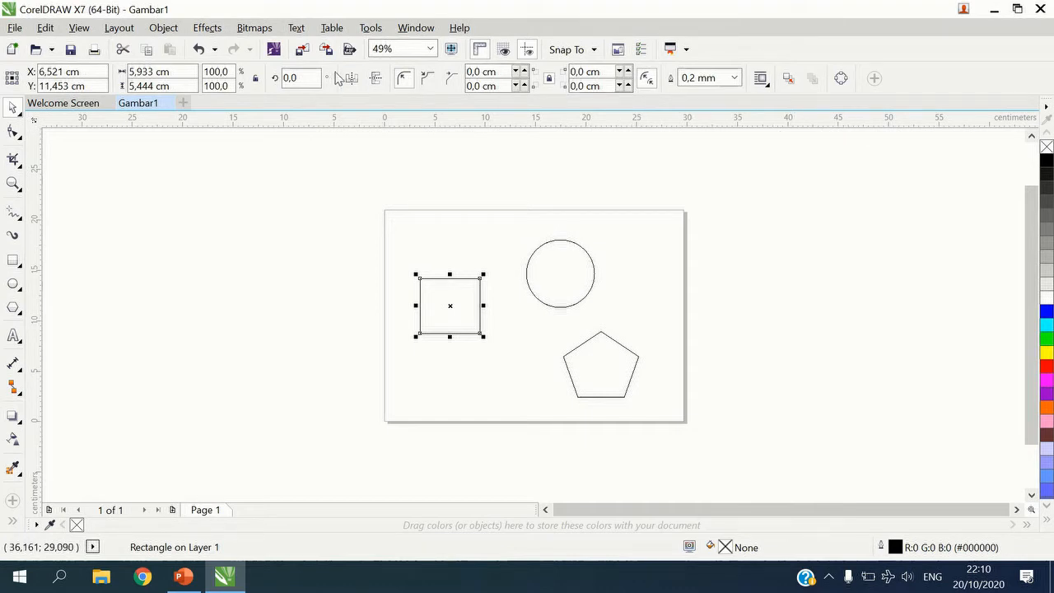
{"action": "left_click", "coordinate": [557, 263]}
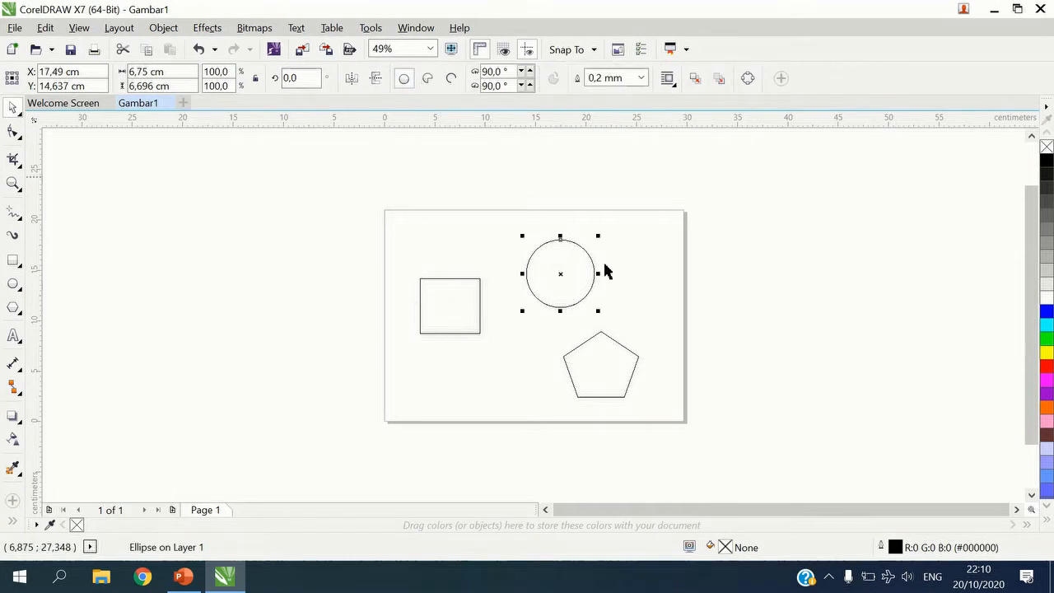
{"action": "left_click", "coordinate": [595, 358]}
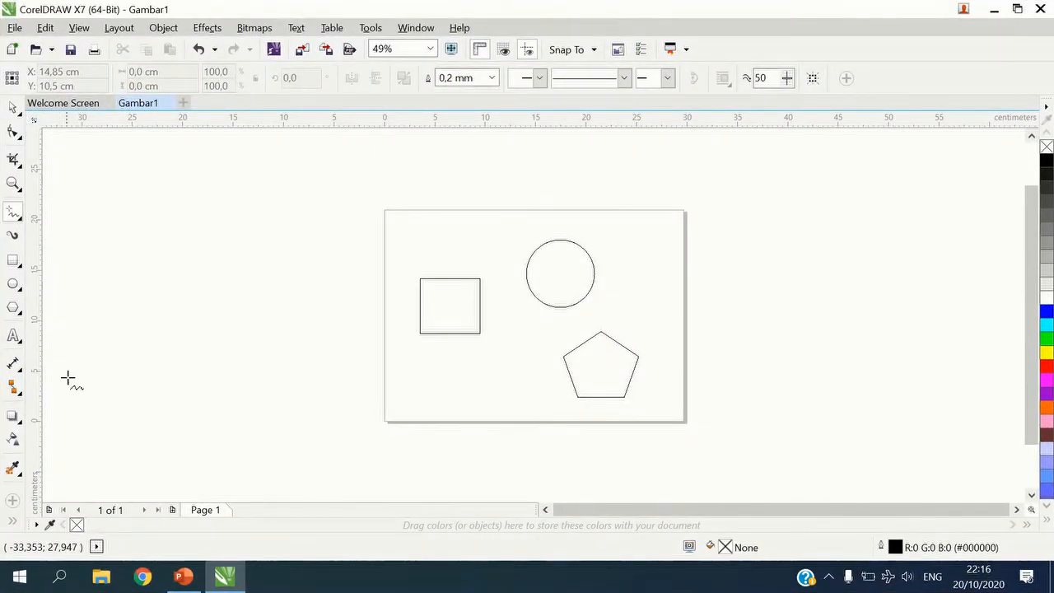
- View the cutting and erasing tools grouped with the Crop tool
{"action": "key", "text": "i"}
{"action": "key", "text": "F5"}
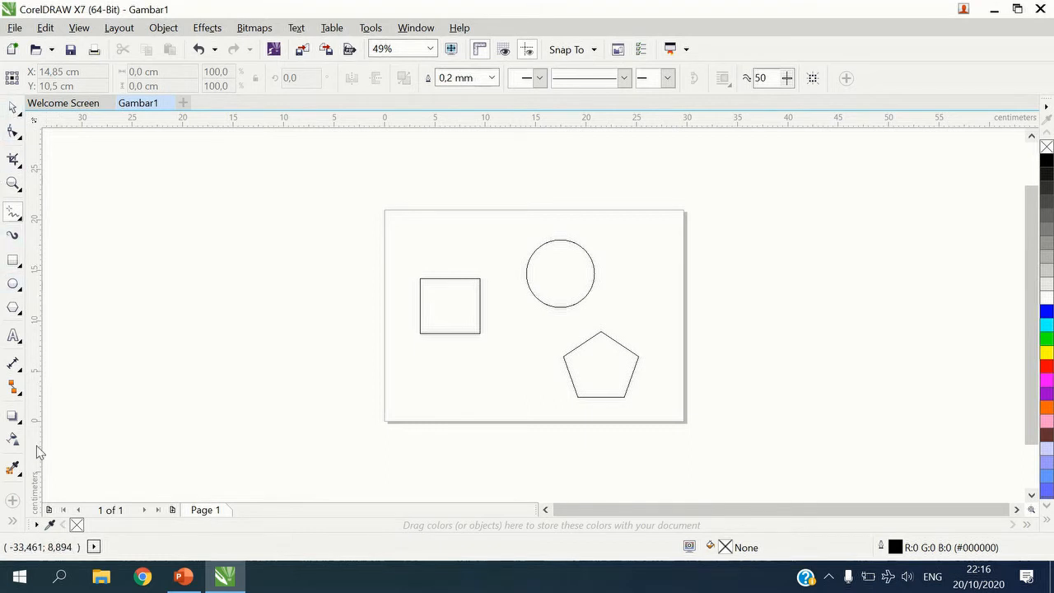
{"action": "left_click", "coordinate": [14, 159]}
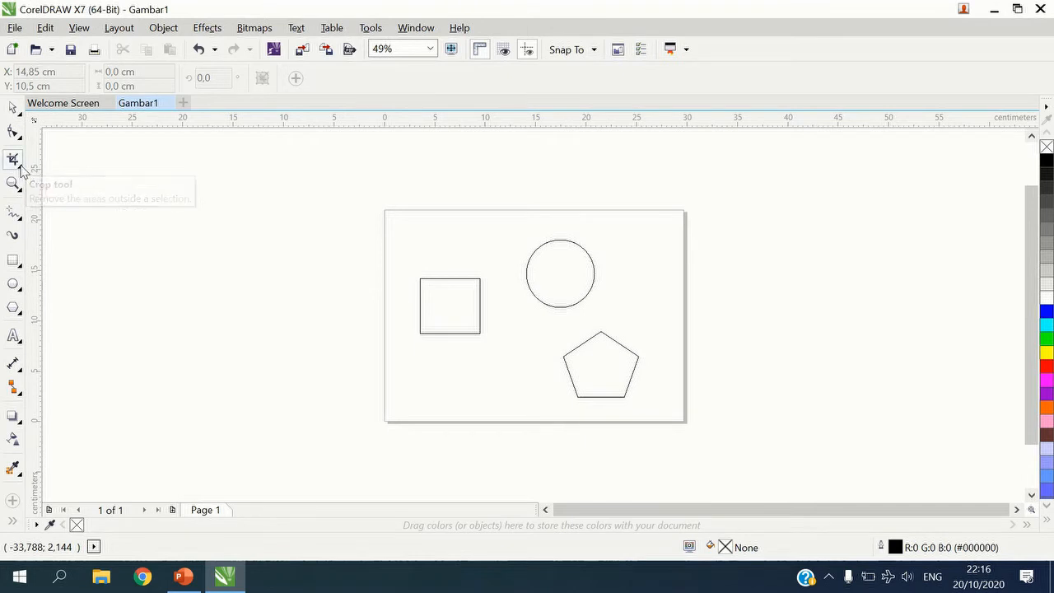
{"action": "left_click", "coordinate": [20, 166]}
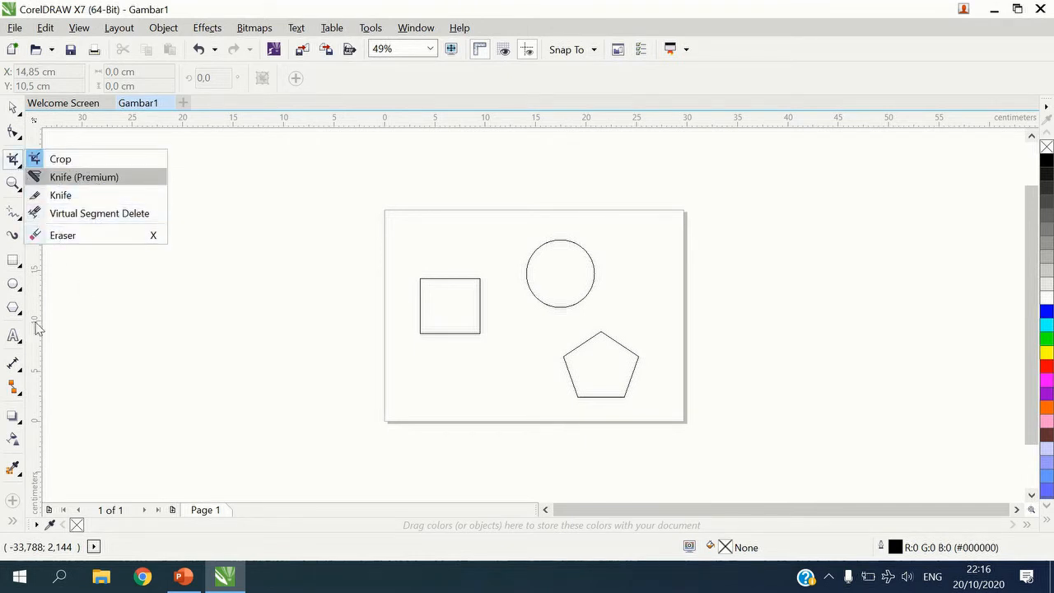
{"action": "left_click", "coordinate": [22, 345]}
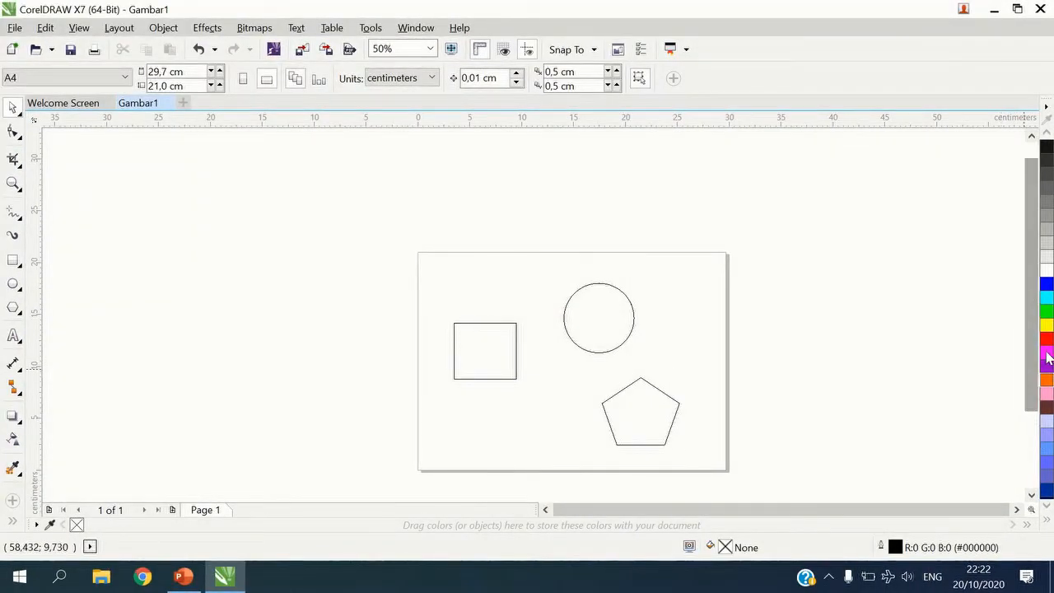
- Browse the colour palette to examine the available swatches
{"action": "scroll", "coordinate": [1047, 264], "scroll_direction": "down", "scroll_amount": 3}
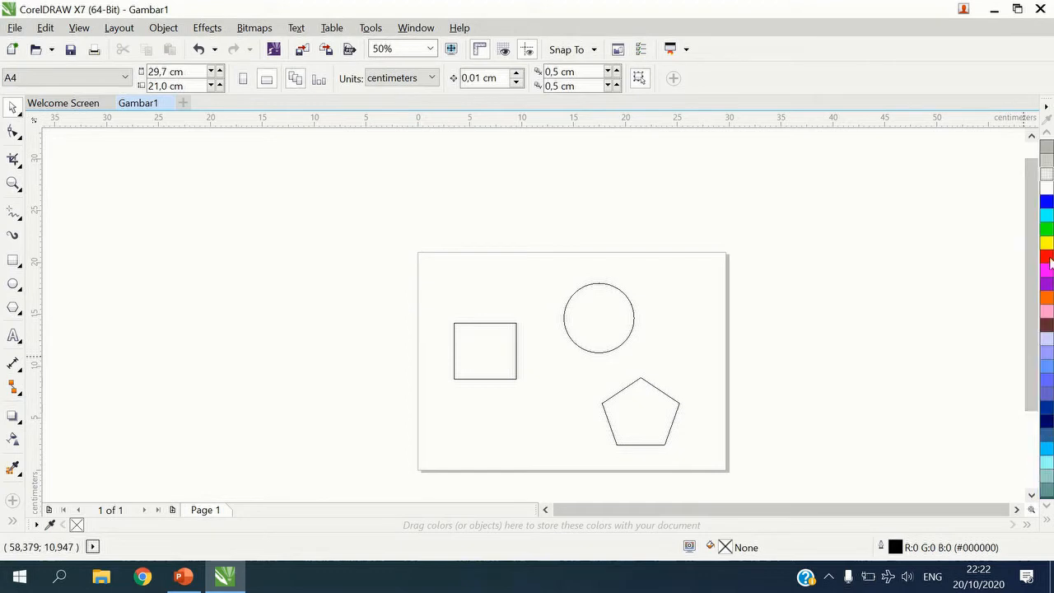
{"action": "scroll", "coordinate": [1047, 395], "scroll_direction": "down", "scroll_amount": 5}
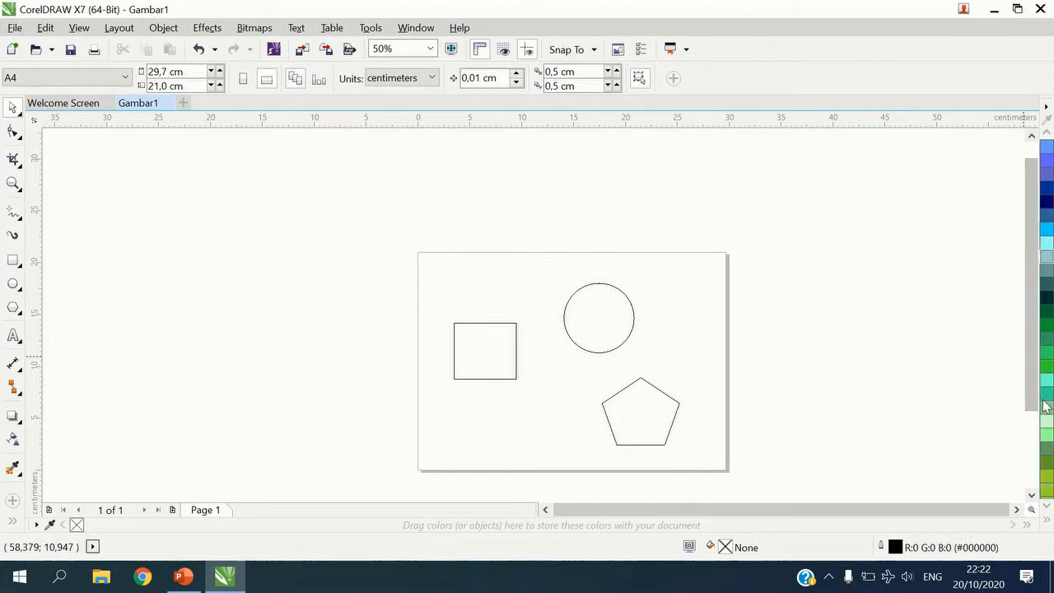
{"action": "scroll", "coordinate": [1047, 405], "scroll_direction": "down", "scroll_amount": 10}
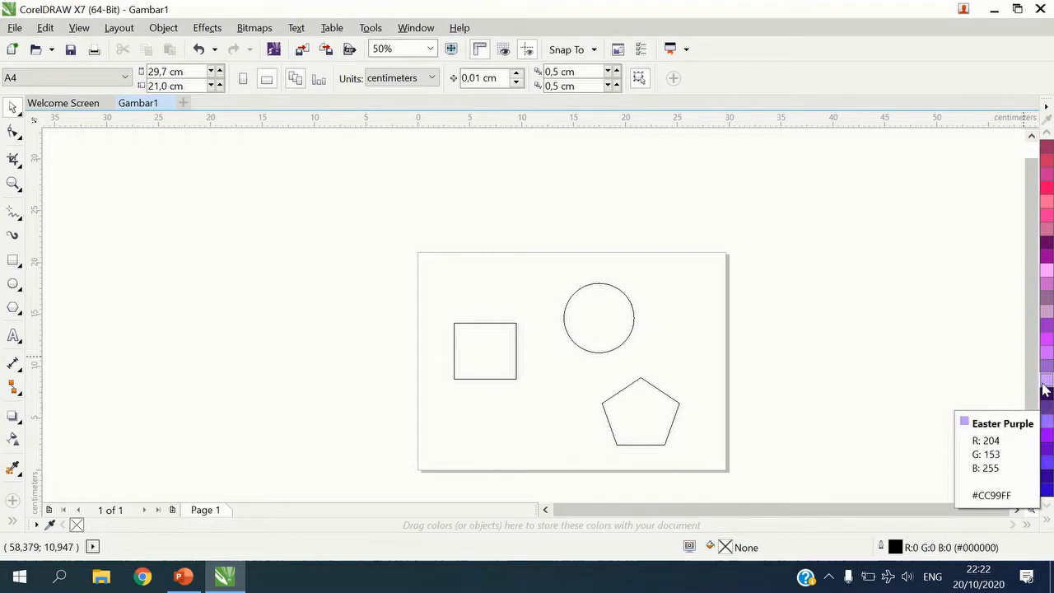
{"action": "scroll", "coordinate": [1047, 405], "scroll_direction": "up", "scroll_amount": 5}
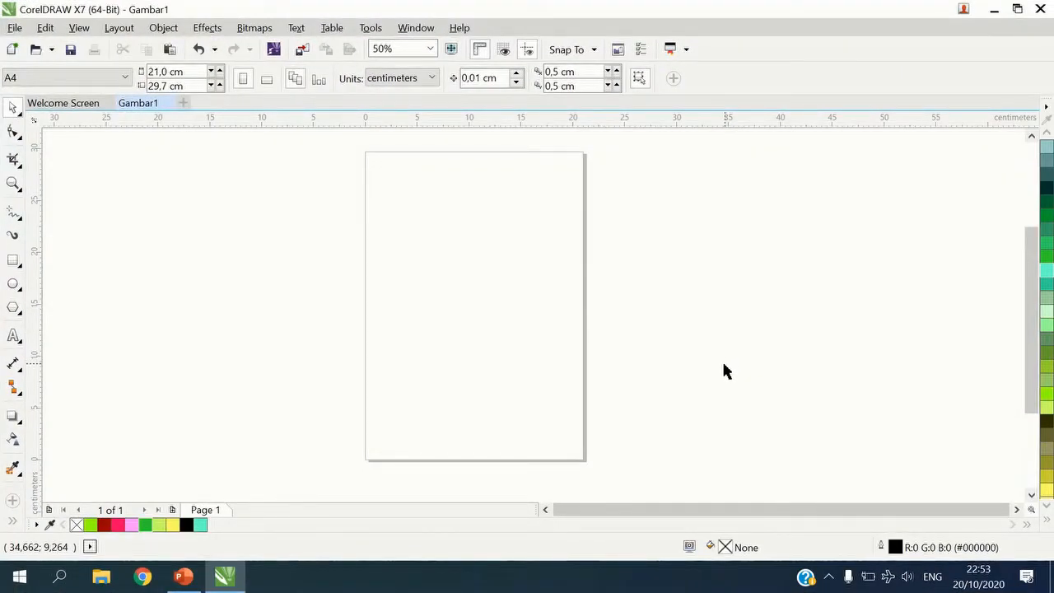
- Draw a rectangle about 11.2 cm wide and 9.9 cm high near the middle of the blank portrait page
{"action": "left_click", "coordinate": [12, 262]}
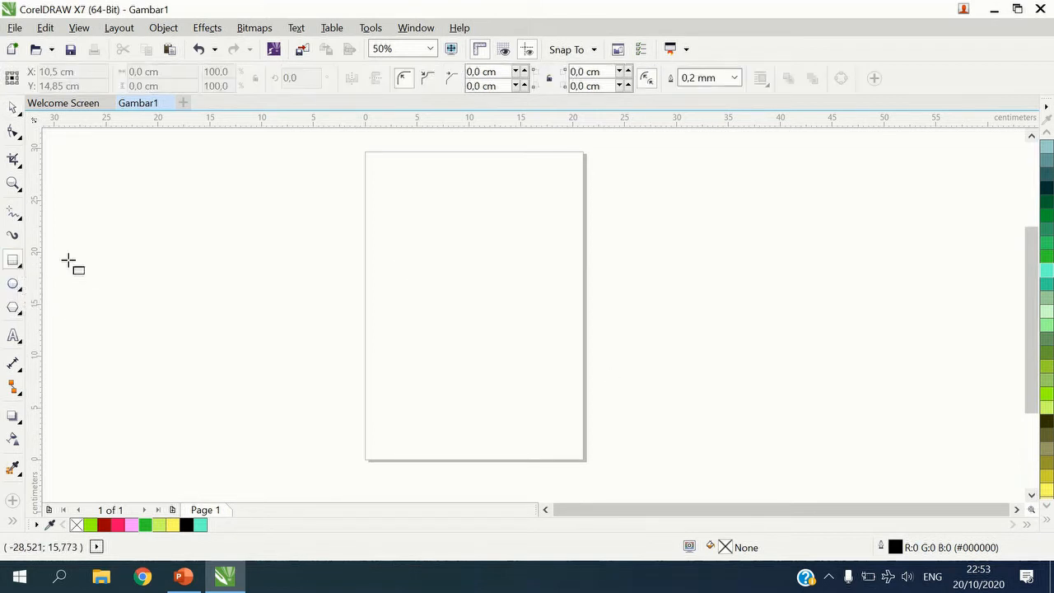
{"action": "left_click_drag", "start_coordinate": [398, 245], "coordinate": [514, 348]}
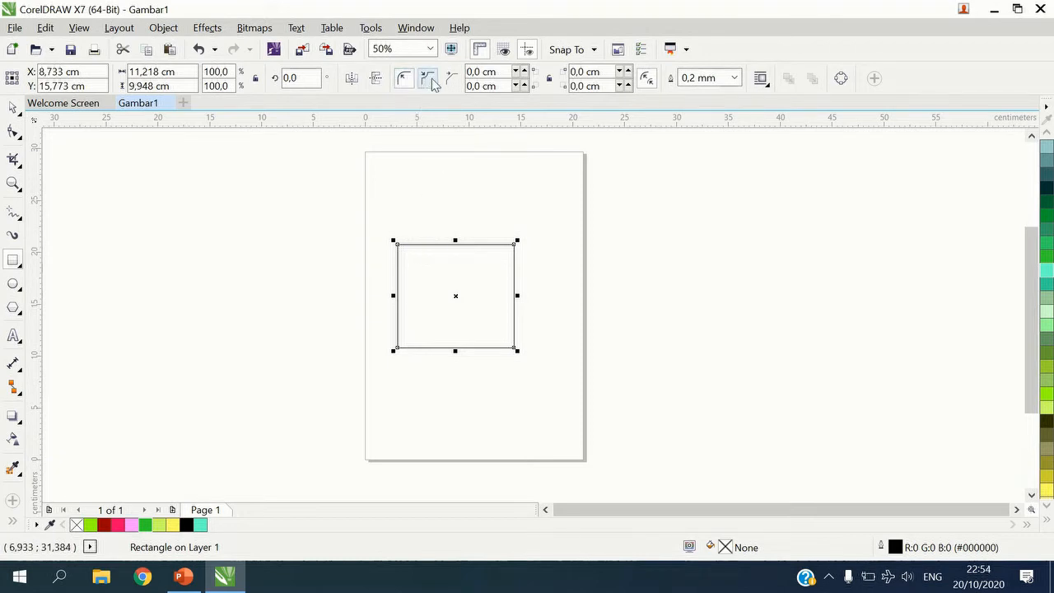
- Give the rectangle's lower-left corner a 6 cm radius and change the corner style to scalloped
{"action": "left_click_drag", "start_coordinate": [483, 89], "coordinate": [464, 87]}
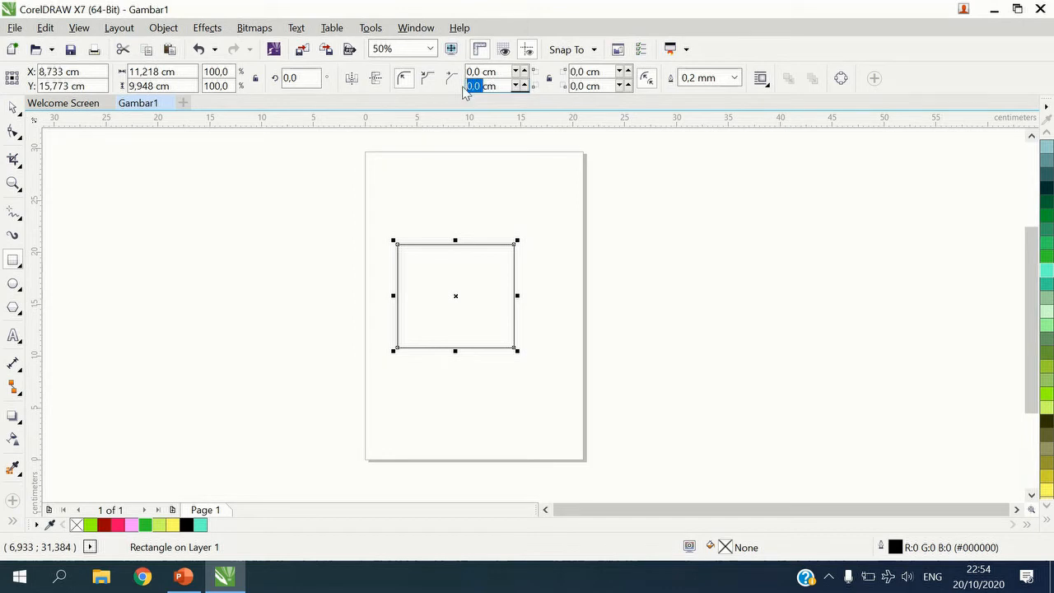
{"action": "type", "text": "6"}
{"action": "key", "text": "Return"}
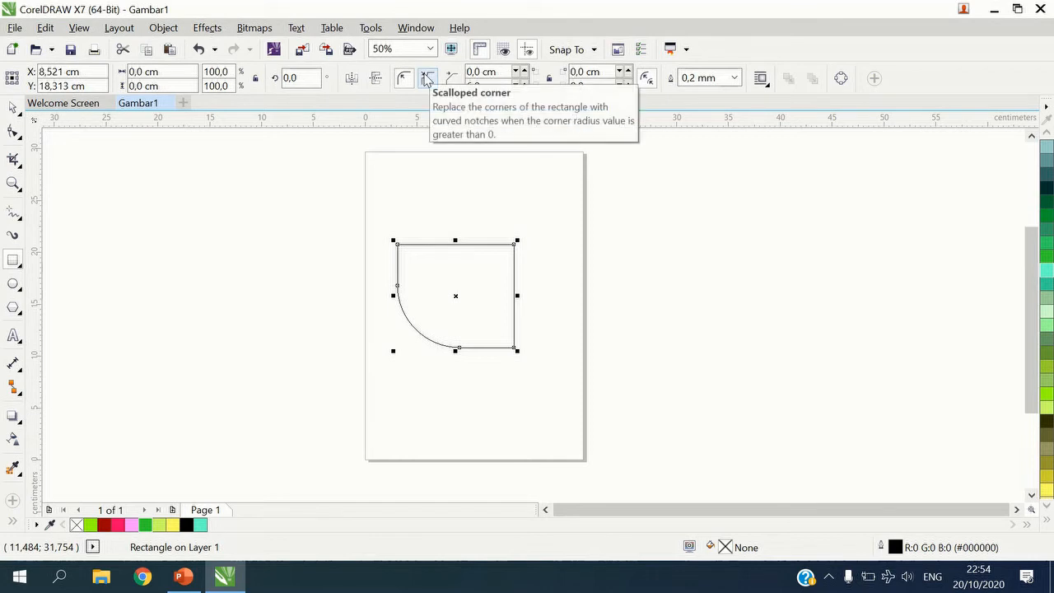
{"action": "left_click", "coordinate": [426, 77]}
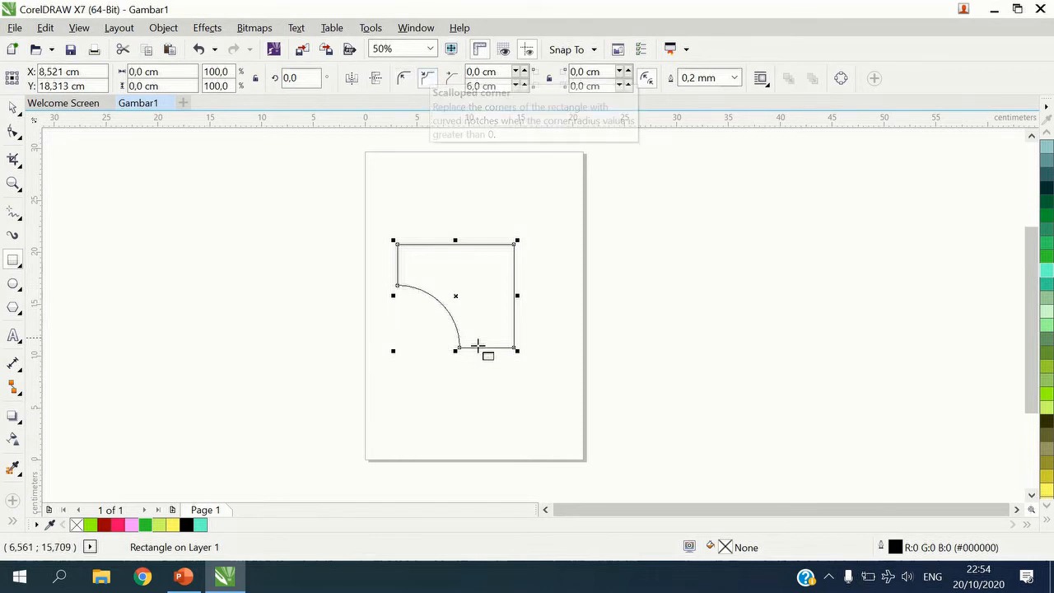
- Switch the rectangle's corner style to chamfered and back to round, and set its outline width to 4.0 mm
{"action": "left_click", "coordinate": [452, 79]}
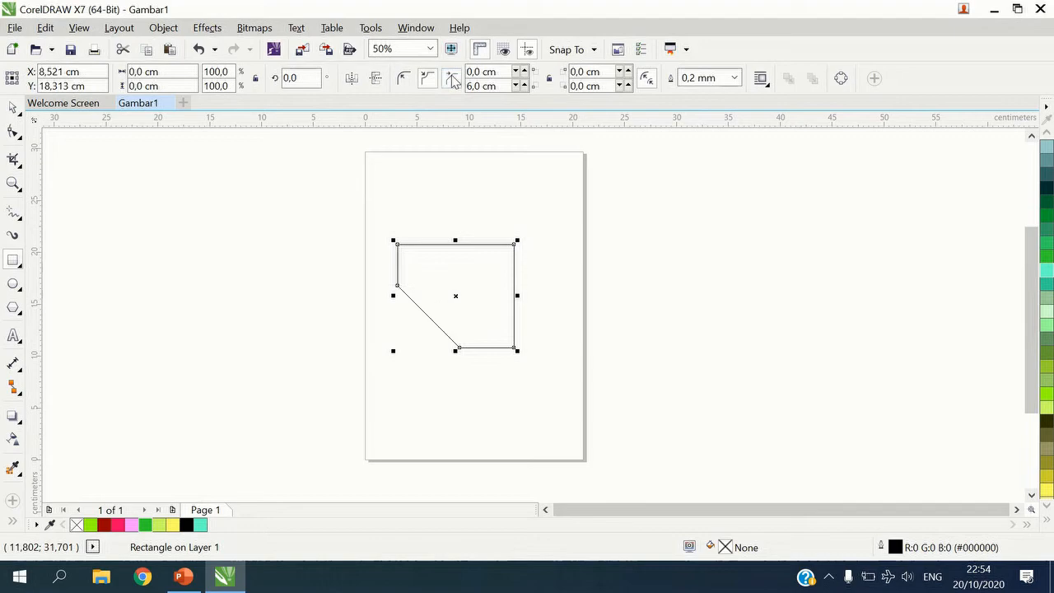
{"action": "left_click", "coordinate": [408, 78]}
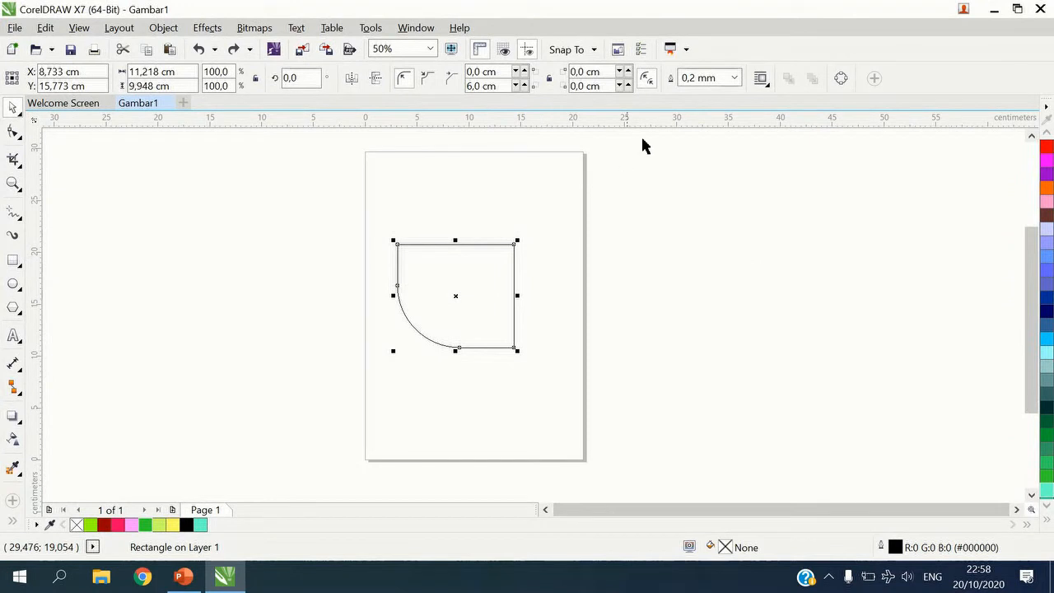
{"action": "left_click", "coordinate": [735, 78]}
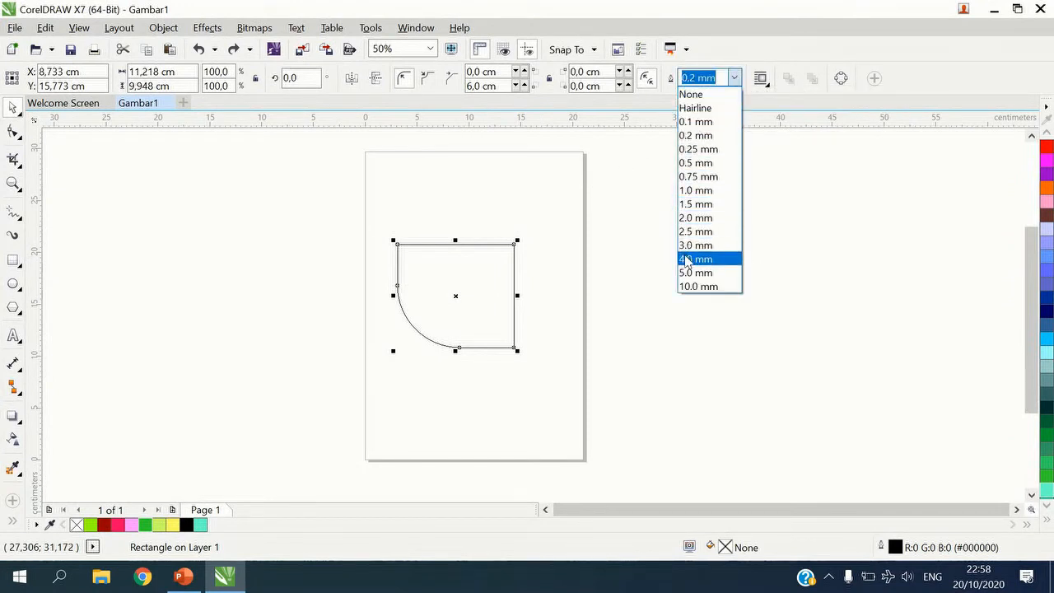
{"action": "left_click", "coordinate": [687, 259]}
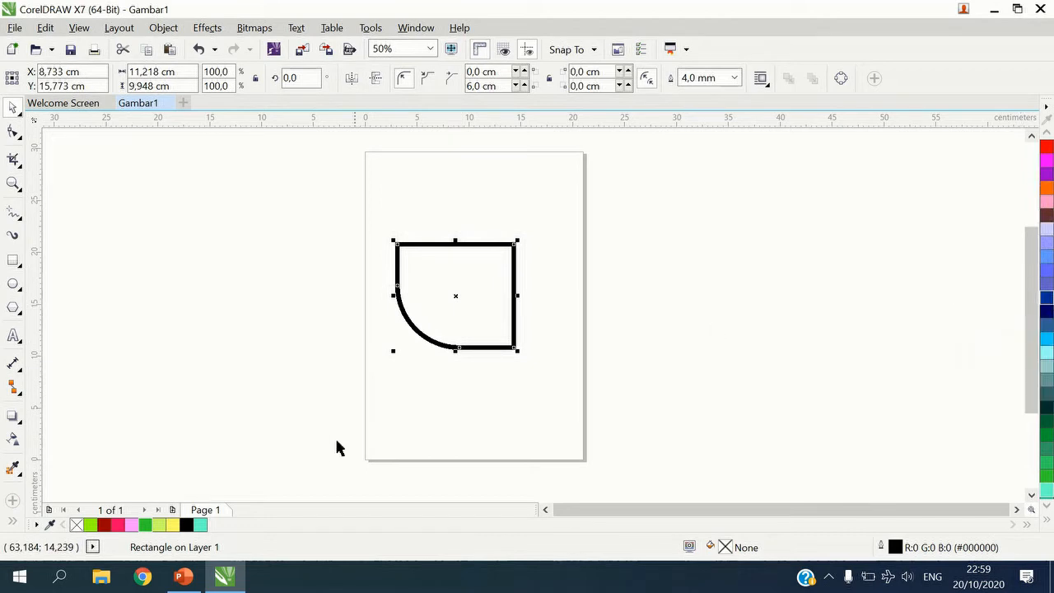
- Fill the rectangle with Chartreuse and change its outline colour to red
{"action": "left_click", "coordinate": [91, 526]}
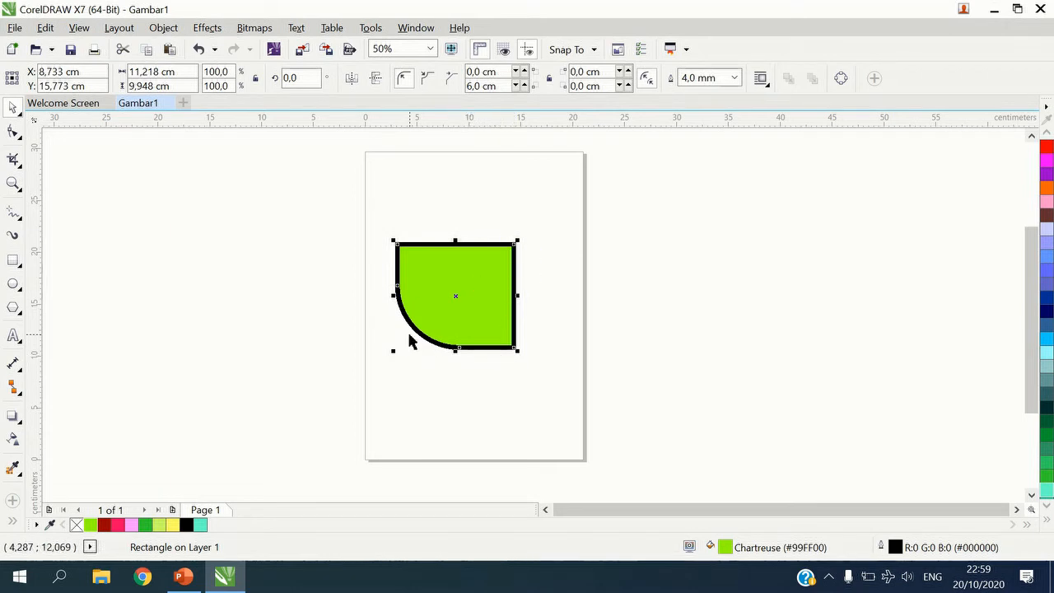
{"action": "double_click", "coordinate": [895, 547]}
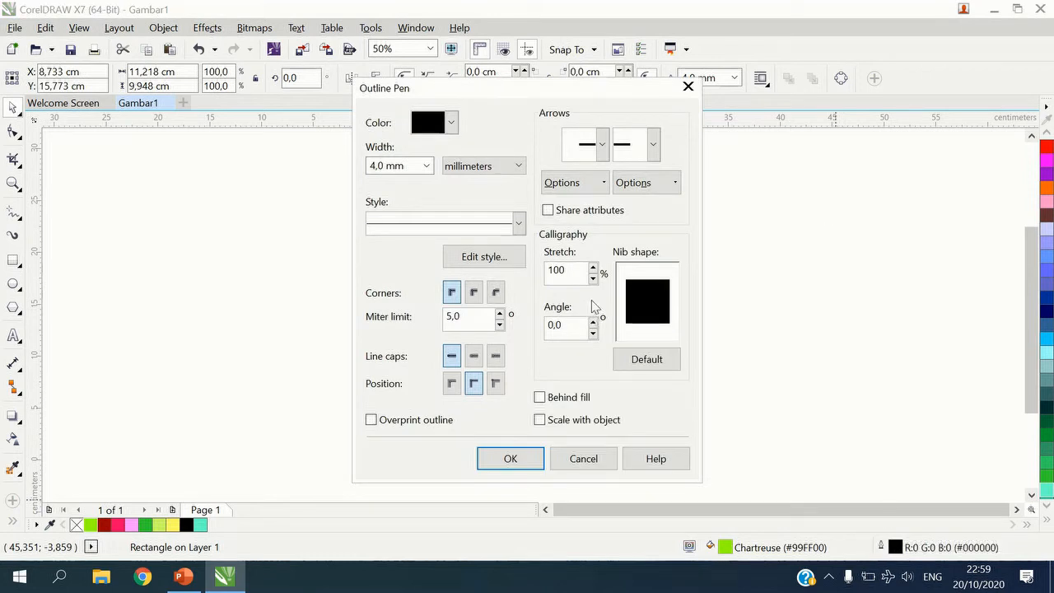
{"action": "left_click", "coordinate": [452, 123]}
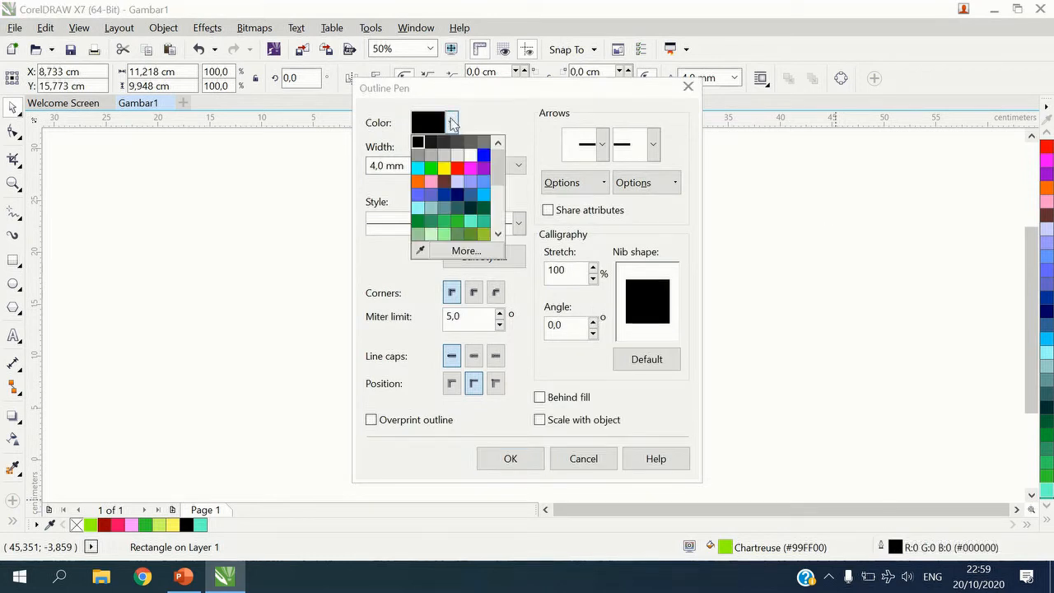
{"action": "left_click", "coordinate": [458, 170]}
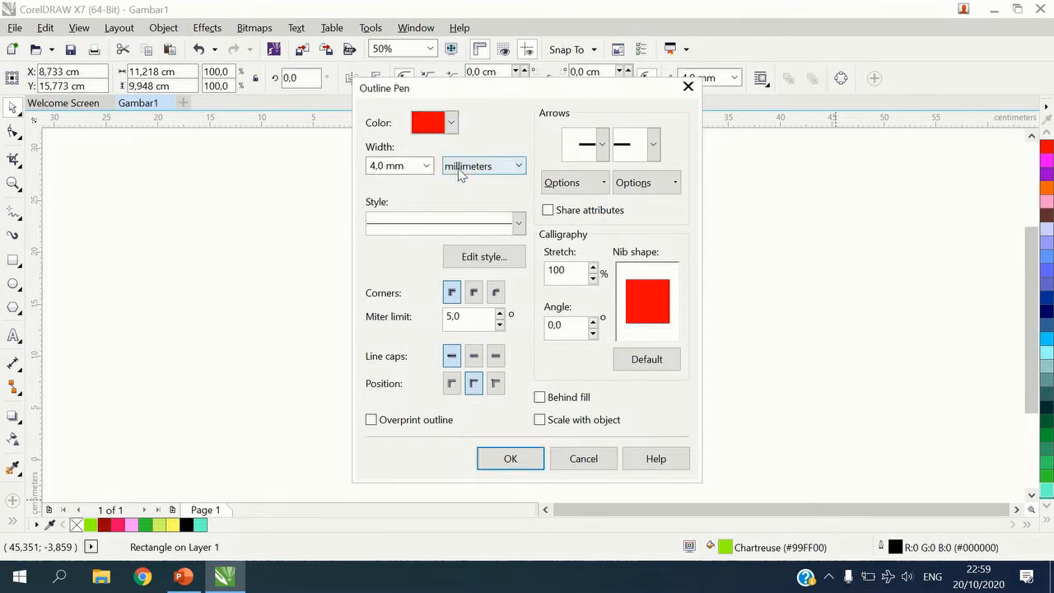
{"action": "left_click", "coordinate": [505, 461]}
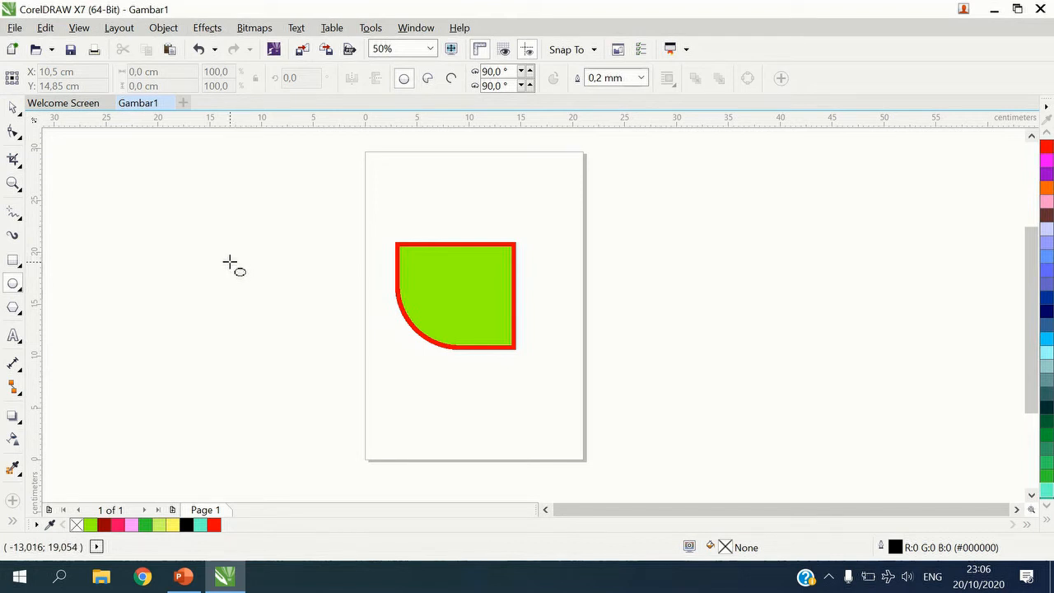
- Draw a circle about 11 cm in diameter beside the page, move it over the rectangle's lower-right part, and select both shapes
{"action": "left_click_drag", "start_coordinate": [229, 261], "coordinate": [304, 376]}
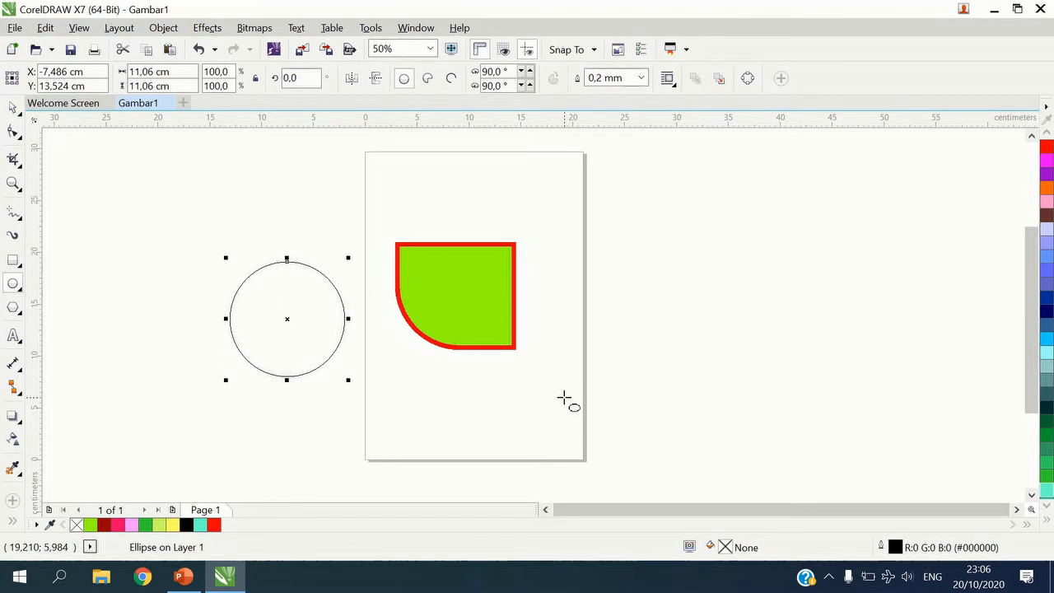
{"action": "left_click", "coordinate": [13, 108]}
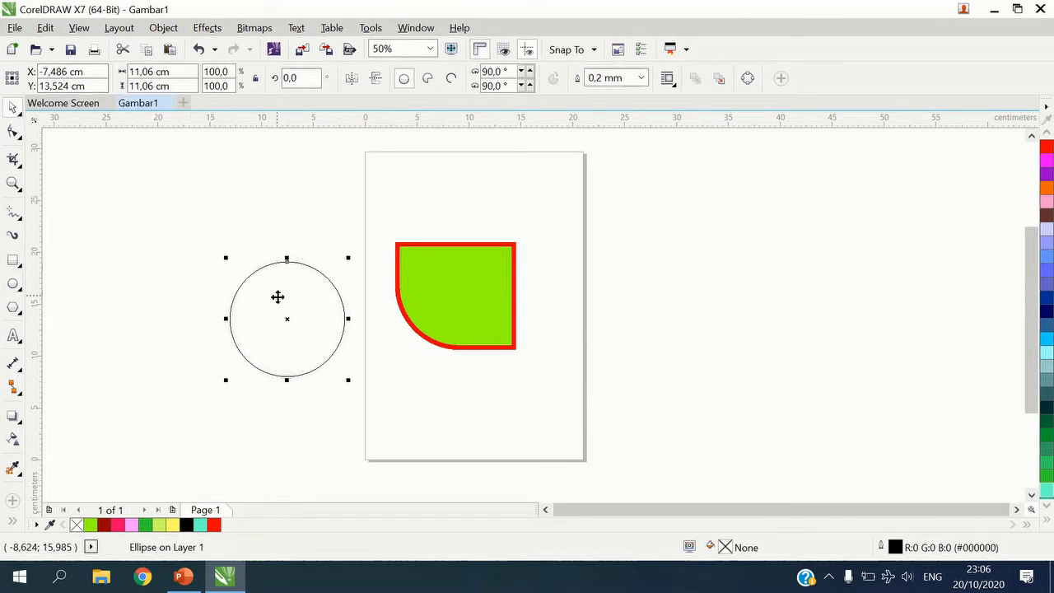
{"action": "left_click_drag", "start_coordinate": [276, 272], "coordinate": [503, 330]}
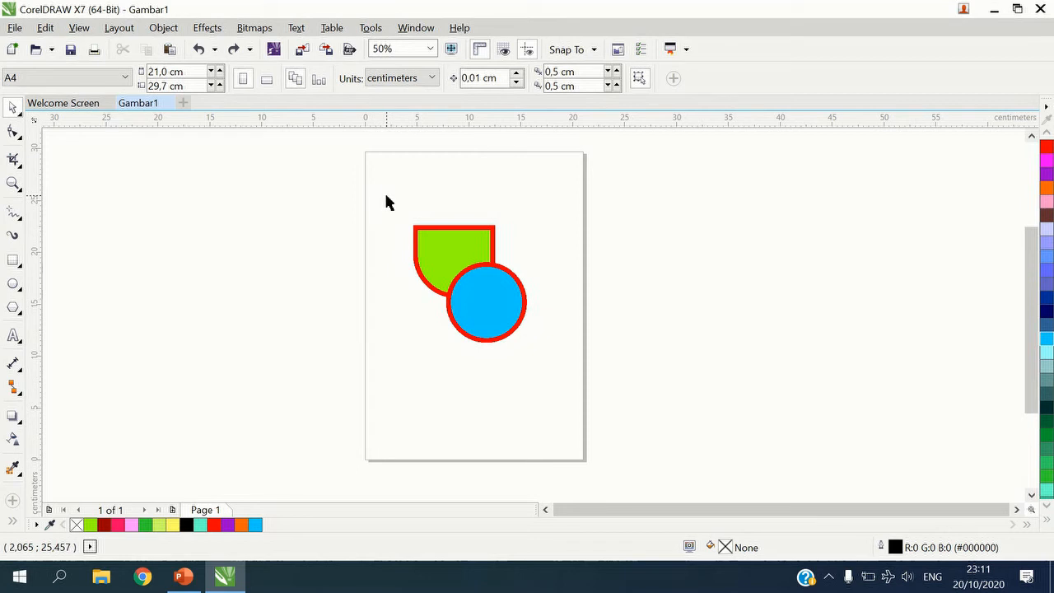
{"action": "left_click_drag", "start_coordinate": [386, 196], "coordinate": [551, 389]}
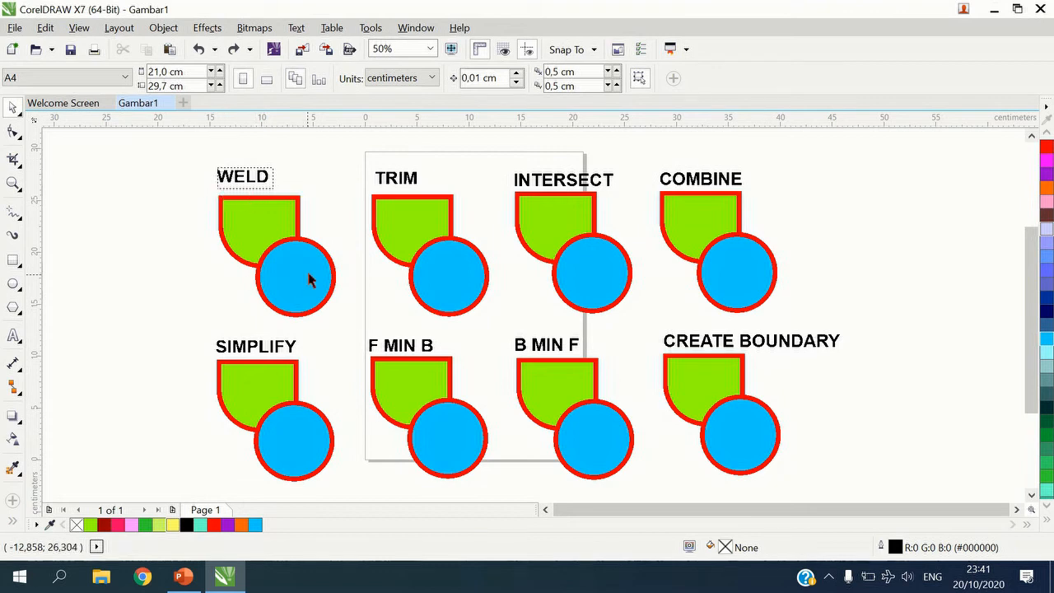
- Weld the two shapes under WELD, and trim the pair under TRIM, moving its circle away from the cut
{"action": "left_click_drag", "start_coordinate": [203, 191], "coordinate": [345, 328]}
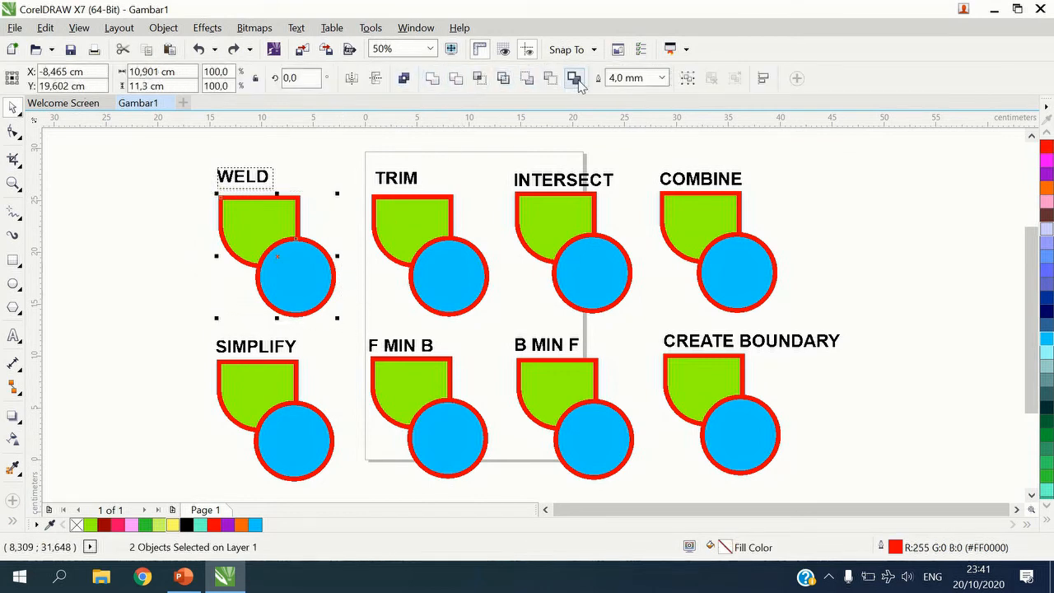
{"action": "left_click", "coordinate": [432, 79]}
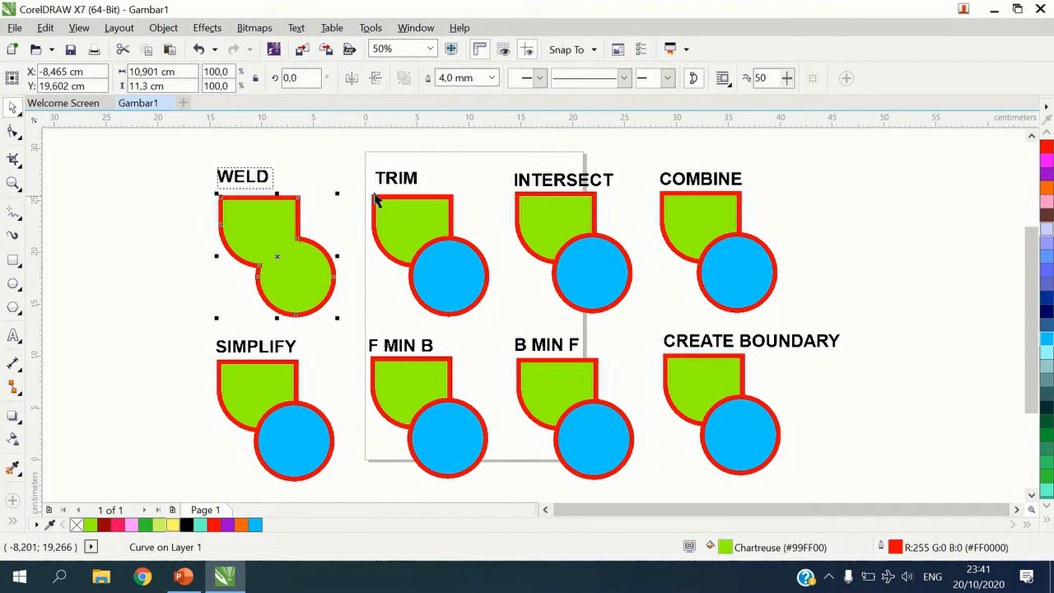
{"action": "left_click_drag", "start_coordinate": [363, 192], "coordinate": [504, 327]}
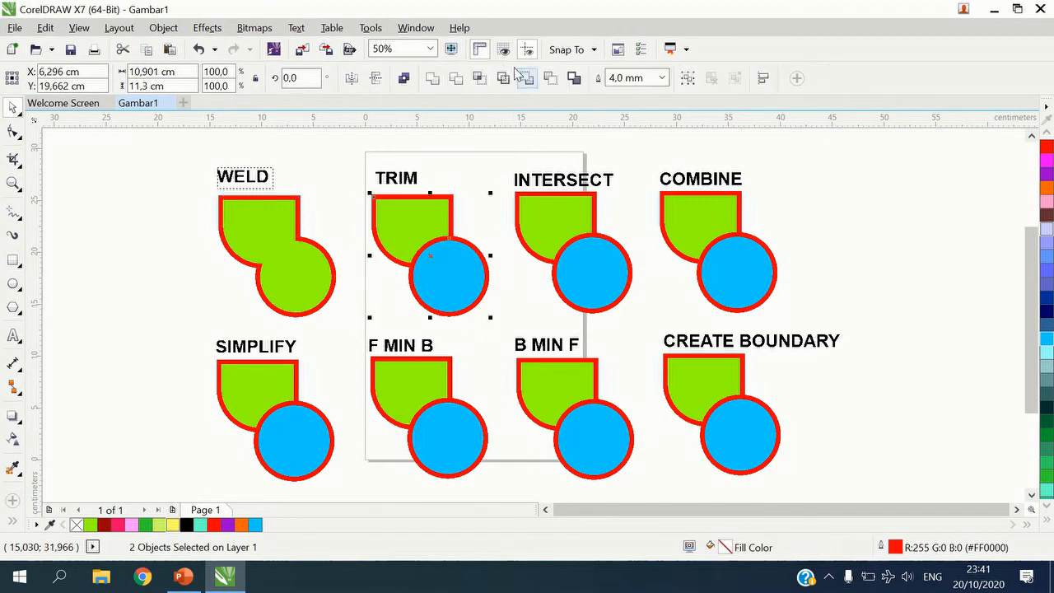
{"action": "left_click", "coordinate": [456, 79]}
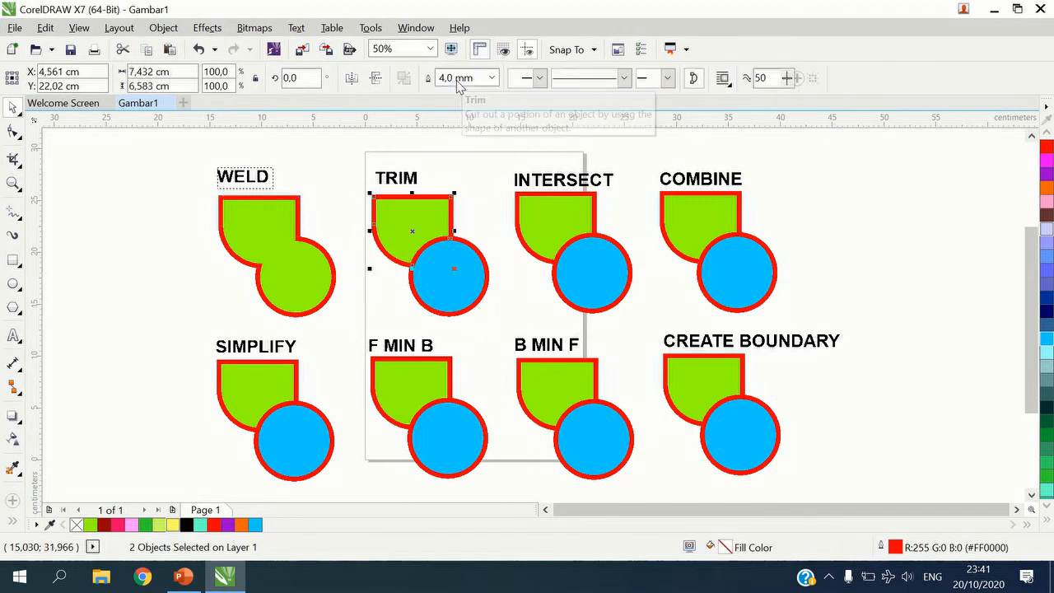
{"action": "left_click", "coordinate": [467, 276]}
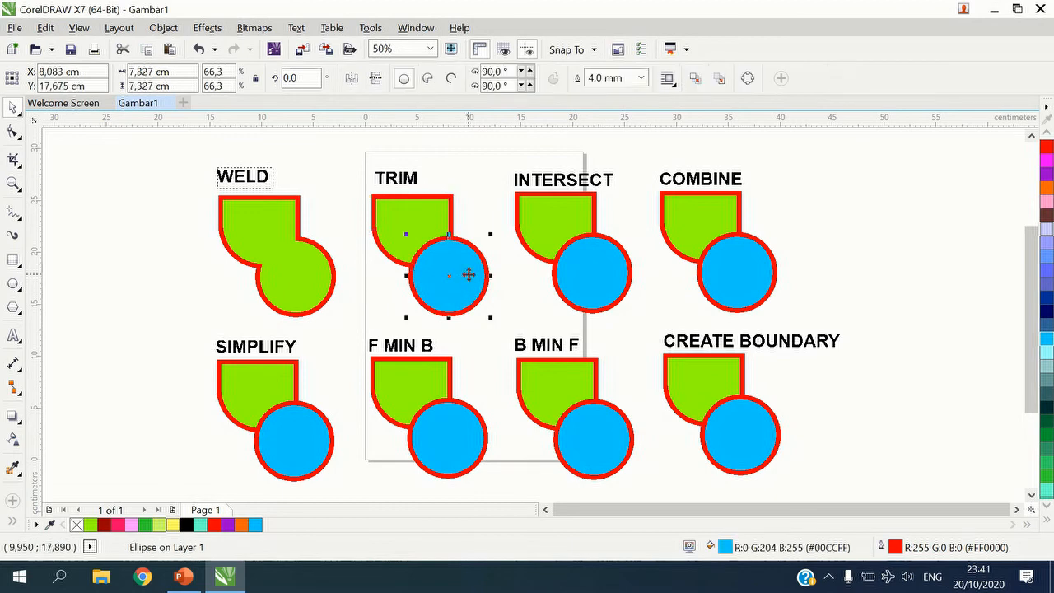
{"action": "left_click_drag", "start_coordinate": [468, 276], "coordinate": [487, 294]}
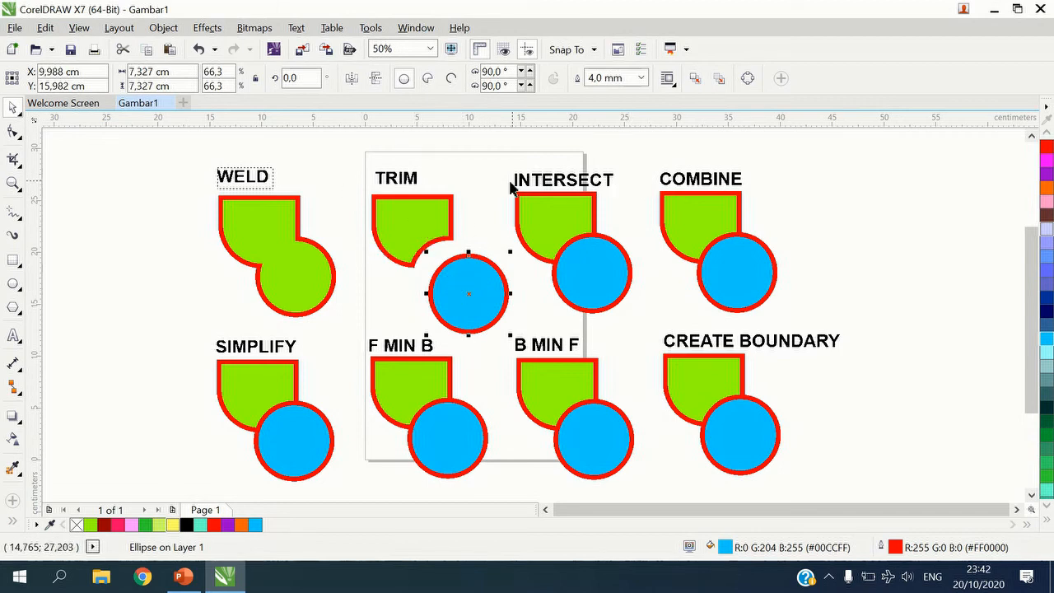
- Intersect the pair under INTERSECT and move its circle and green shape apart from the overlap piece
{"action": "left_click_drag", "start_coordinate": [510, 189], "coordinate": [645, 321]}
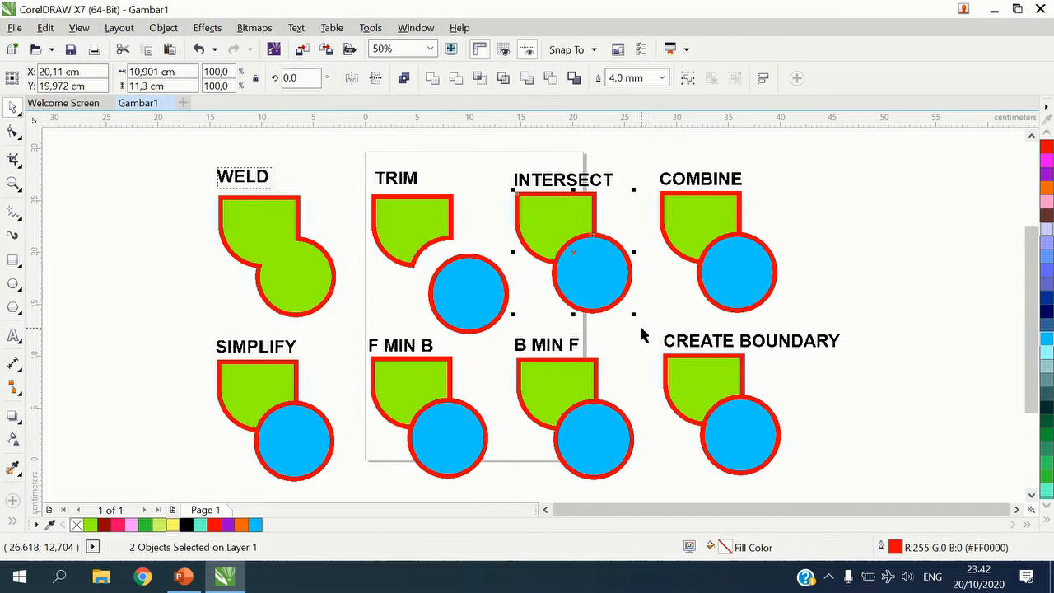
{"action": "left_click", "coordinate": [479, 79]}
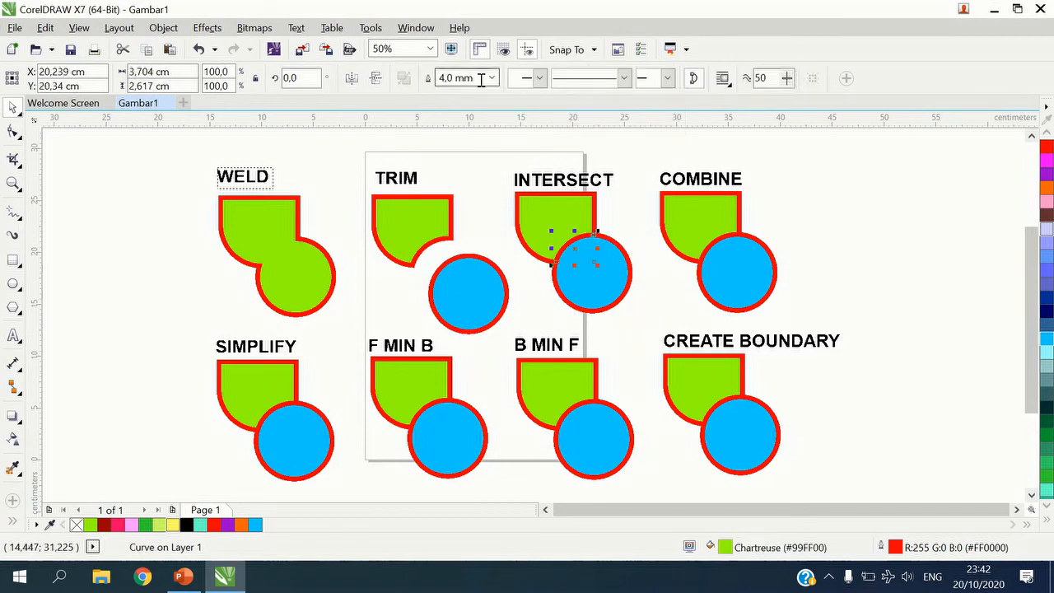
{"action": "left_click", "coordinate": [606, 288]}
{"action": "left_click_drag", "start_coordinate": [606, 283], "coordinate": [640, 312]}
{"action": "left_click_drag", "start_coordinate": [556, 221], "coordinate": [522, 215]}
{"action": "left_click", "coordinate": [587, 257]}
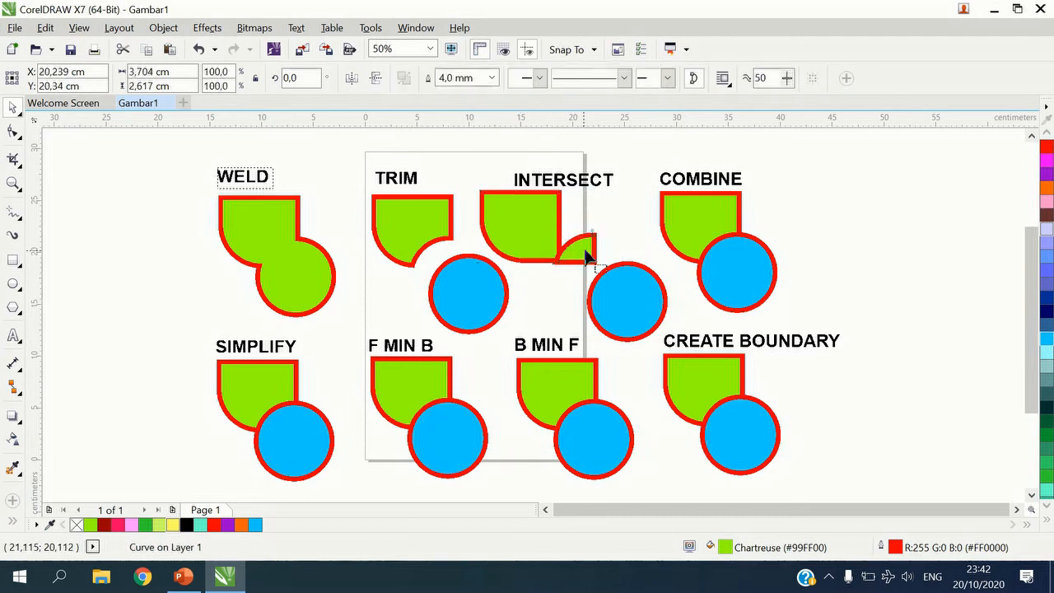
{"action": "key", "text": "F10"}
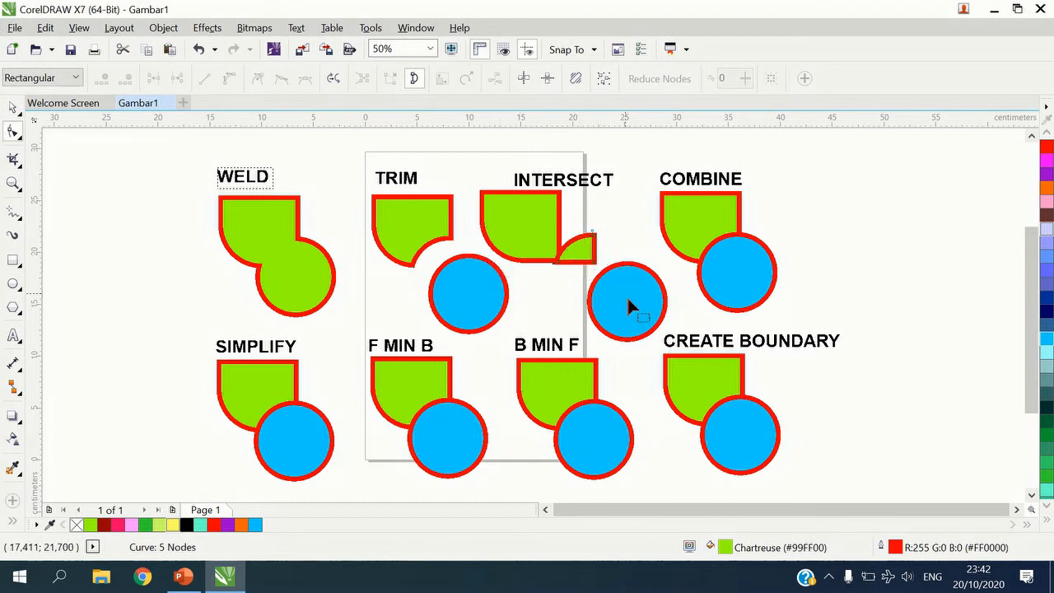
{"action": "left_click", "coordinate": [12, 107]}
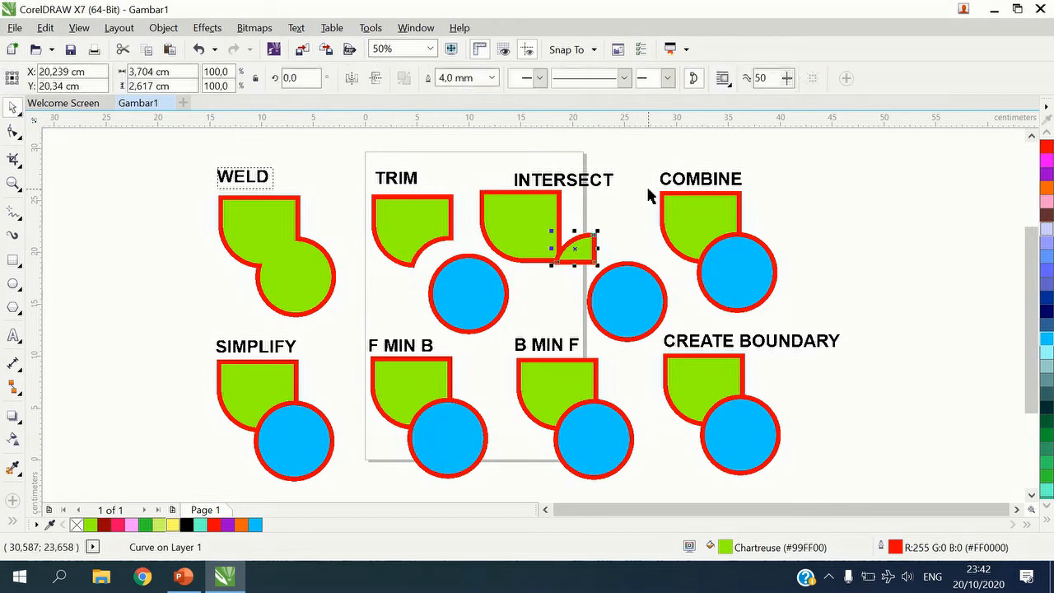
- Combine the two shapes under COMBINE and move the combined shape slightly to the right
{"action": "left_click_drag", "start_coordinate": [651, 186], "coordinate": [789, 321]}
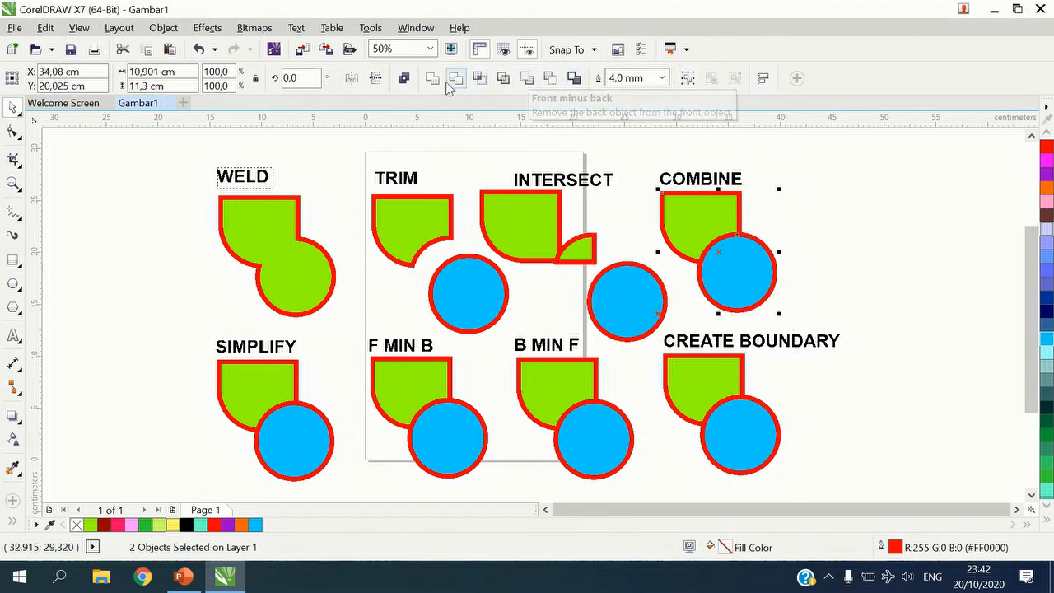
{"action": "left_click", "coordinate": [404, 79]}
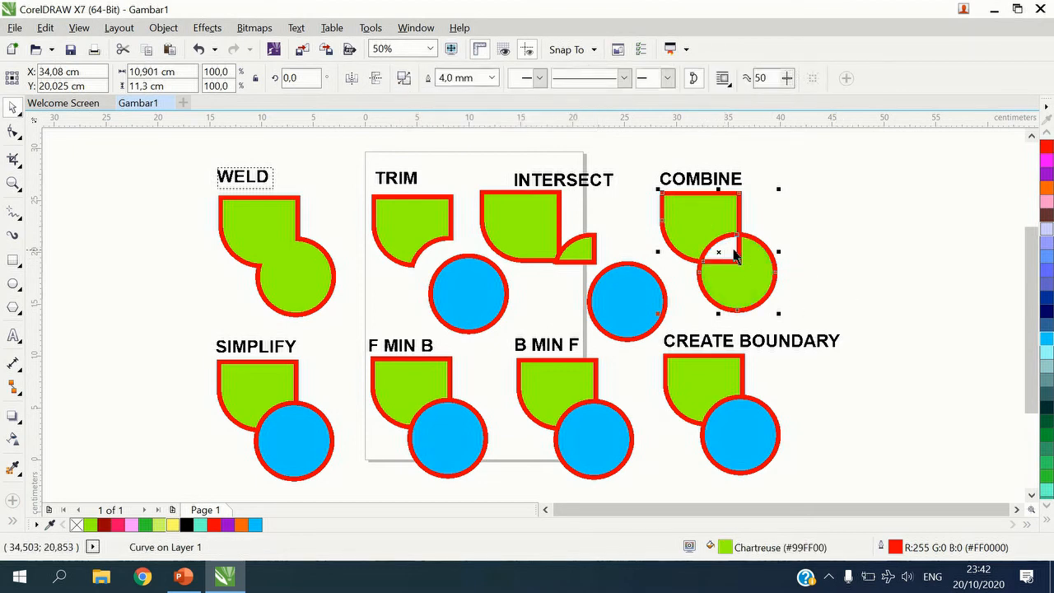
{"action": "left_click_drag", "start_coordinate": [767, 273], "coordinate": [788, 280]}
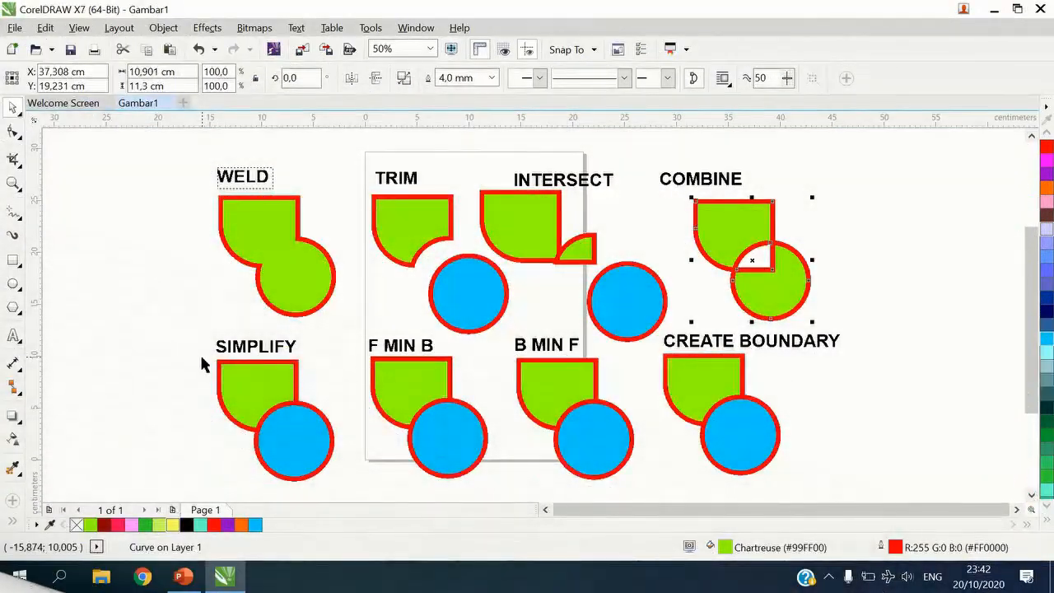
- Apply Simplify to the green shape and circle under the SIMPLIFY label
{"action": "left_click_drag", "start_coordinate": [202, 360], "coordinate": [343, 486]}
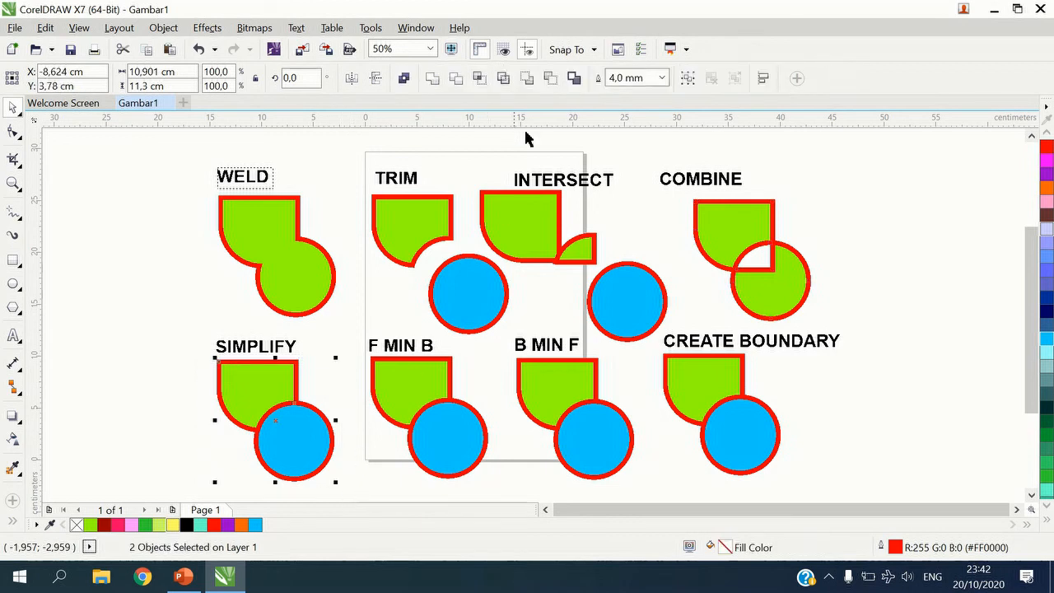
{"action": "left_click", "coordinate": [504, 78]}
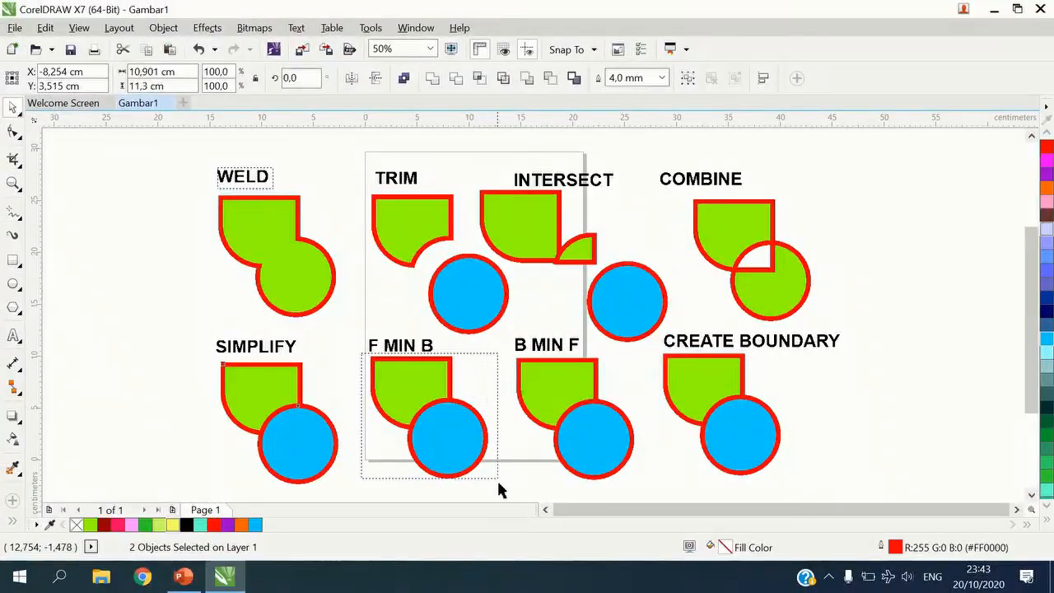
- Apply Front minus back to the pair under F MIN B and Back minus front to the pair under B MIN F
{"action": "left_click_drag", "start_coordinate": [499, 482], "coordinate": [499, 490]}
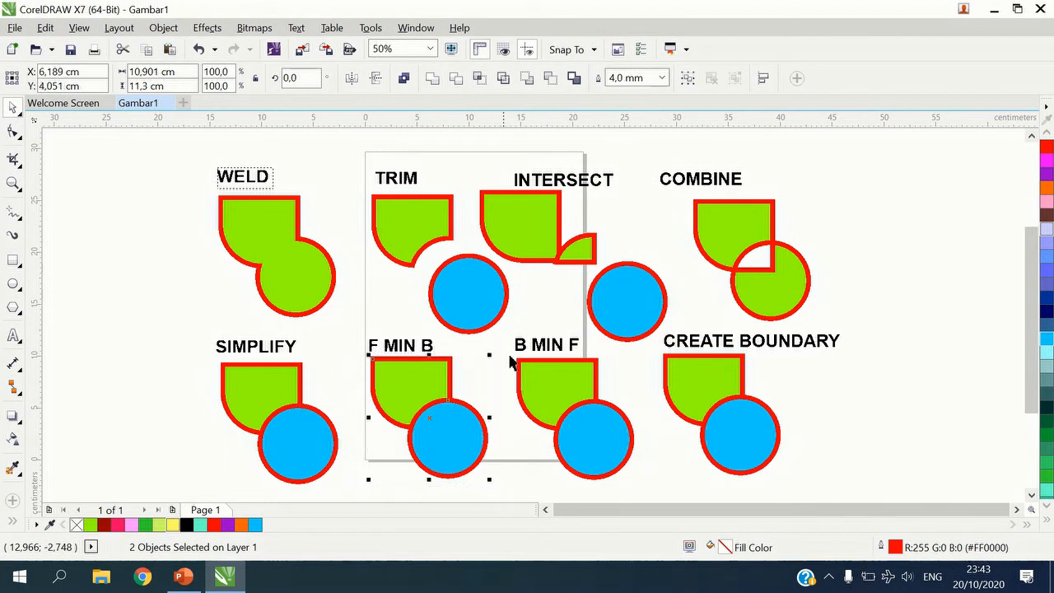
{"action": "left_click", "coordinate": [526, 85]}
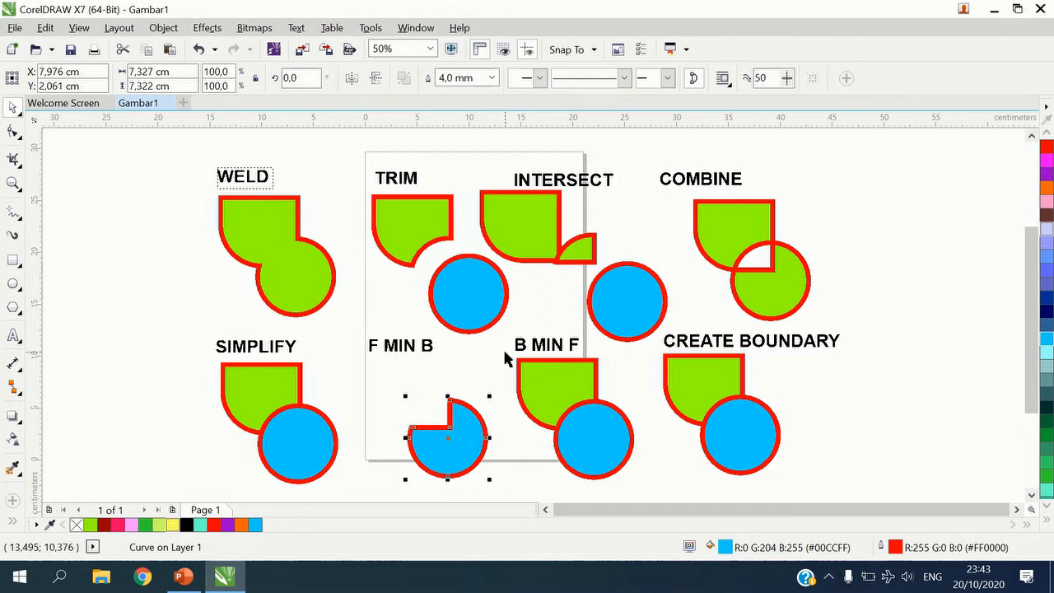
{"action": "left_click_drag", "start_coordinate": [504, 353], "coordinate": [641, 487]}
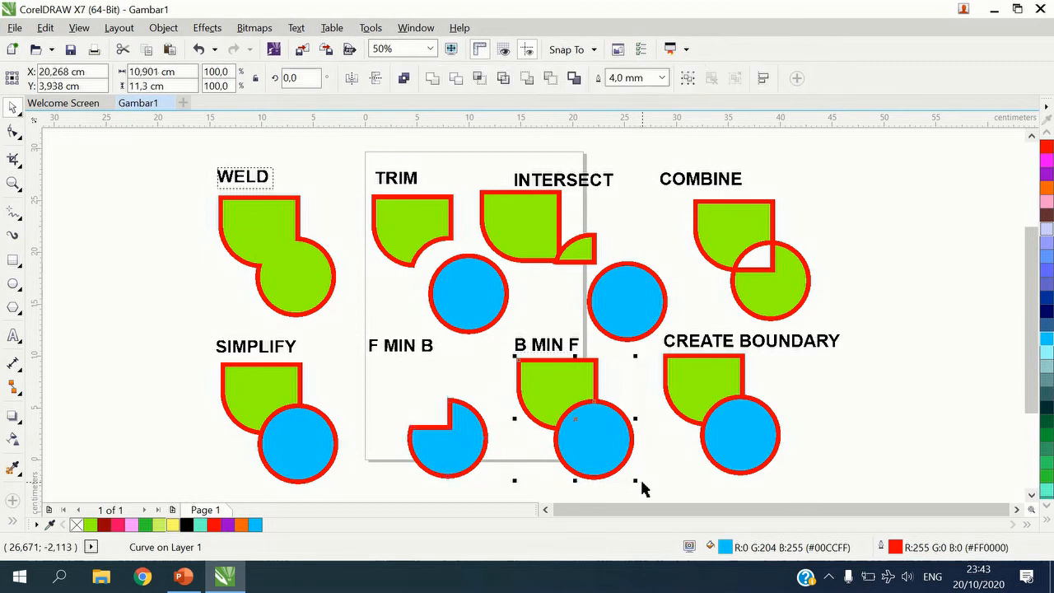
{"action": "left_click", "coordinate": [550, 79]}
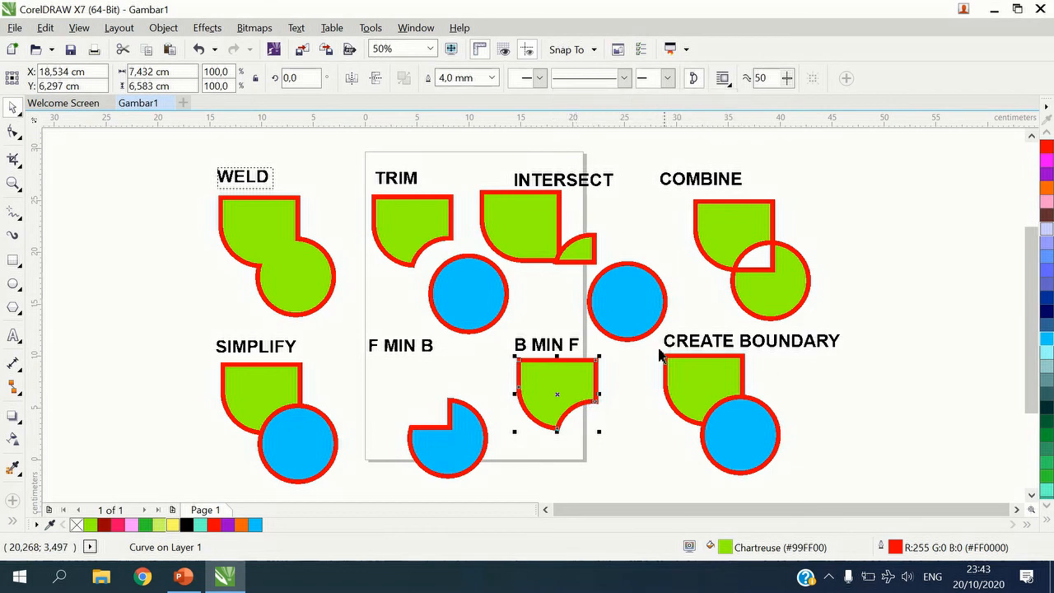
- Create a boundary around the pair under CREATE BOUNDARY and move the outline to the right of the shapes
{"action": "left_click_drag", "start_coordinate": [656, 353], "coordinate": [794, 482]}
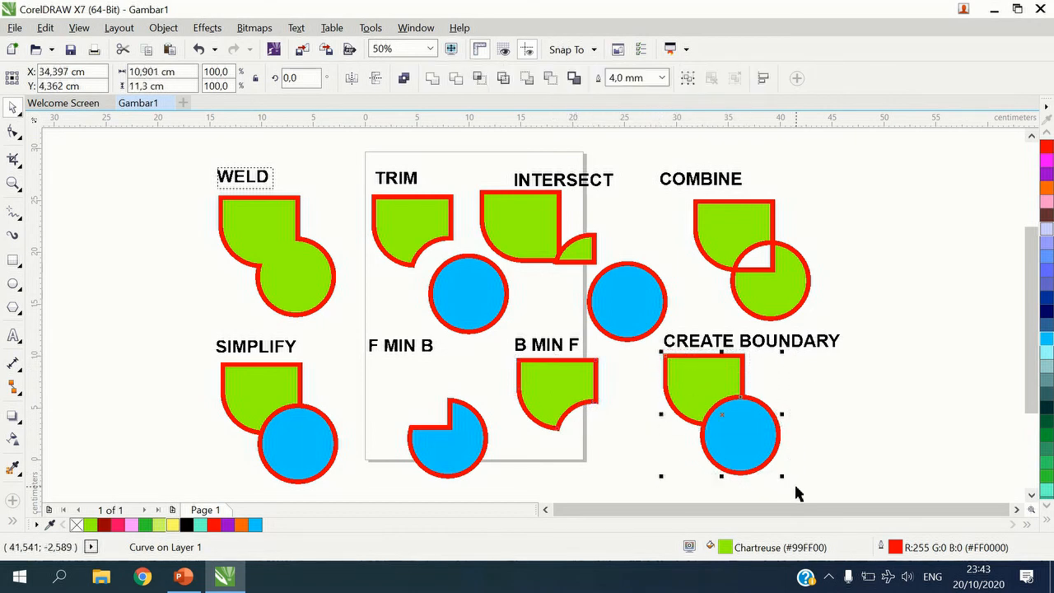
{"action": "left_click", "coordinate": [574, 79]}
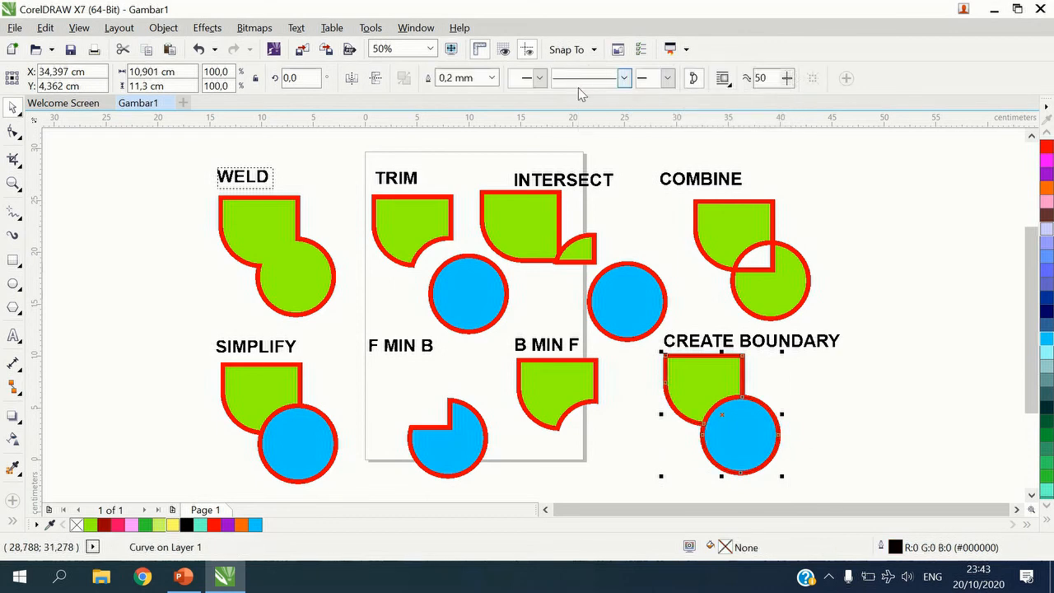
{"action": "left_click_drag", "start_coordinate": [722, 419], "coordinate": [855, 420]}
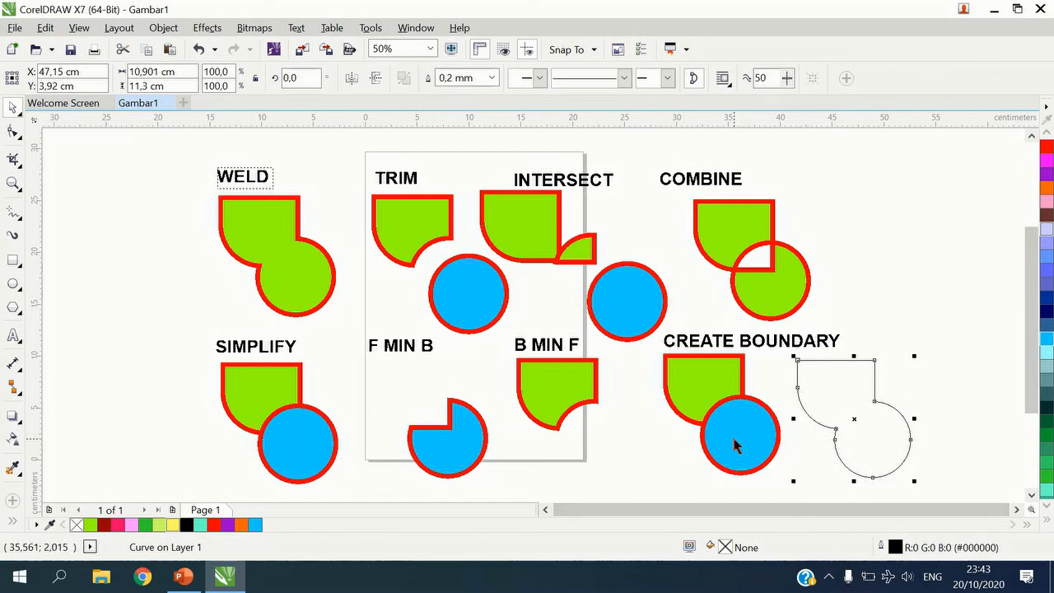
{"action": "mouse_move", "coordinate": [468, 5]}
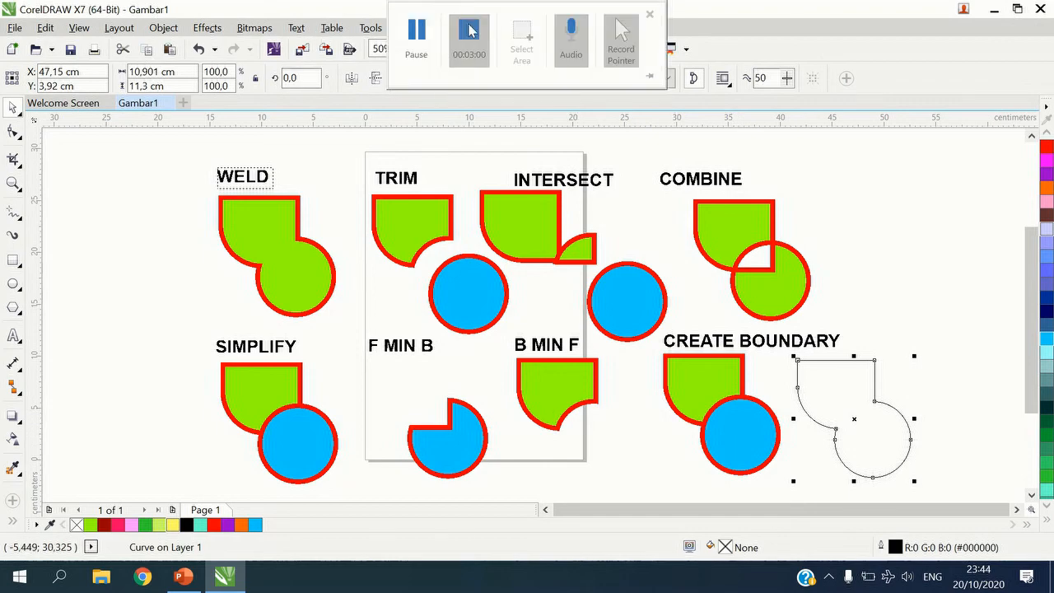